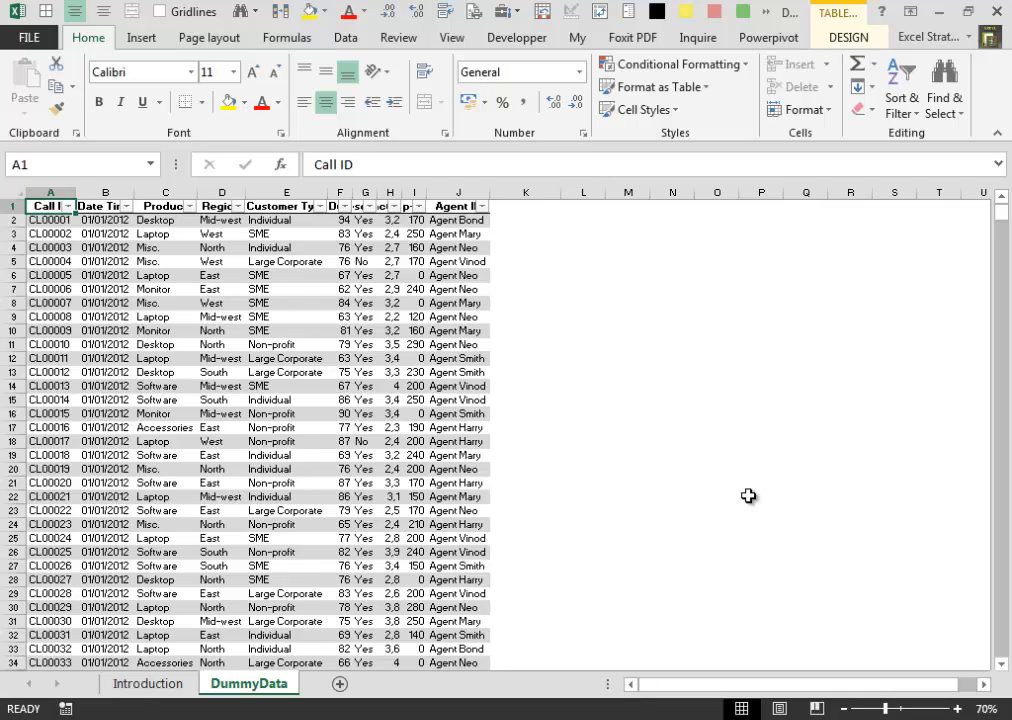
# - Create a PivotTable from Table1 on a new worksheet and hide that sheet's gridlines
pyautogui.click(150, 40)
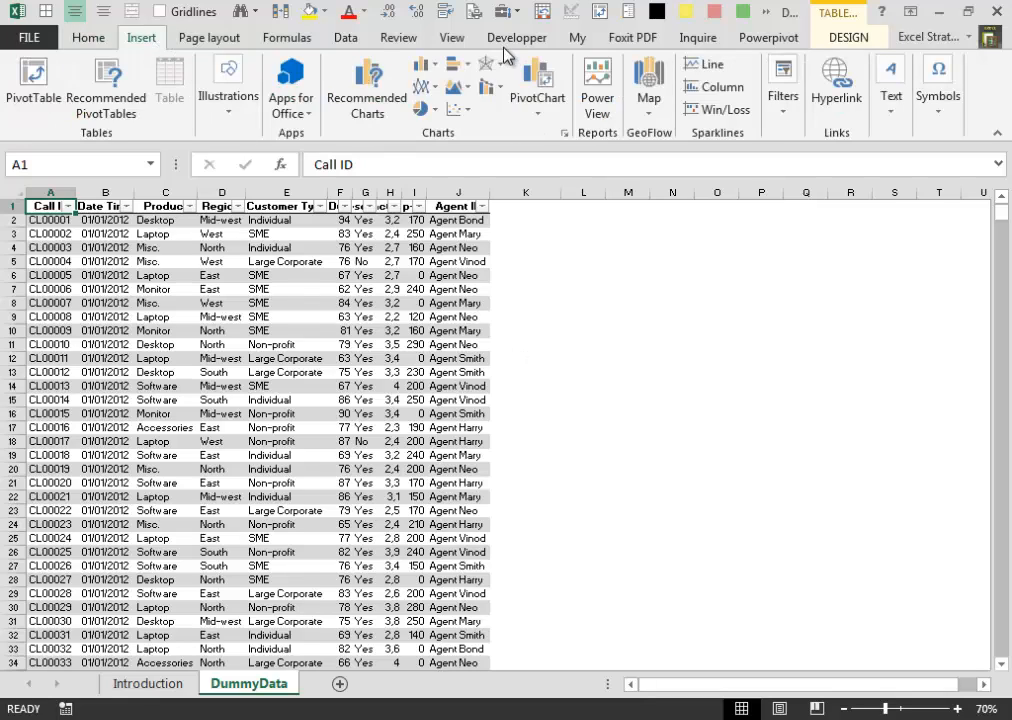
pyautogui.click(30, 75)
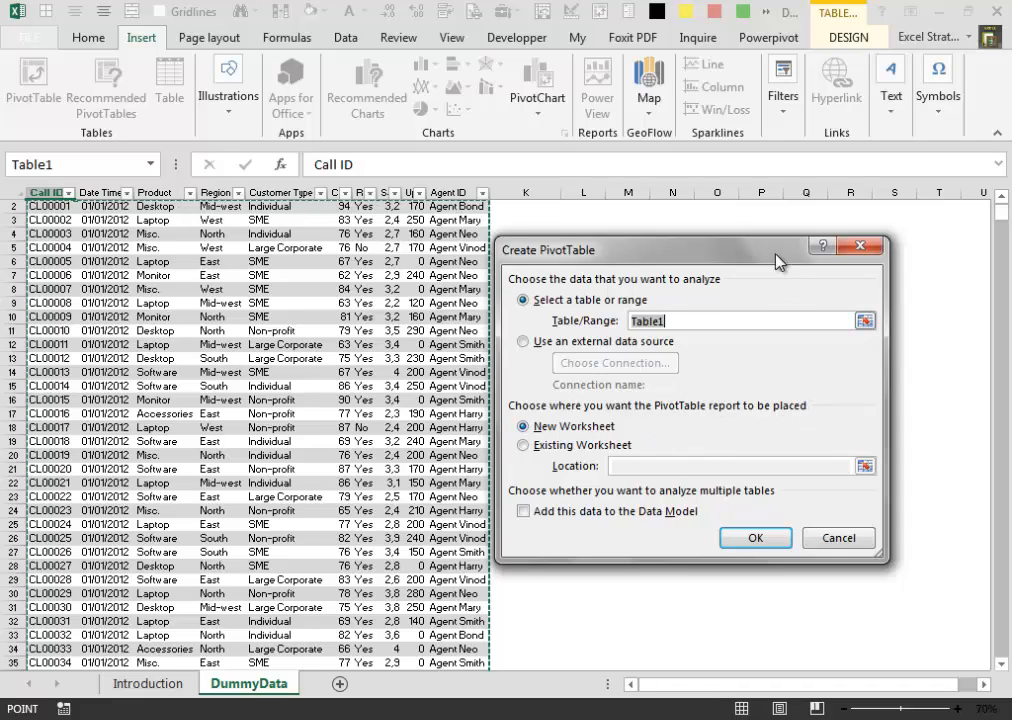
pyautogui.moveTo(776, 261); pyautogui.dragTo(828, 268)
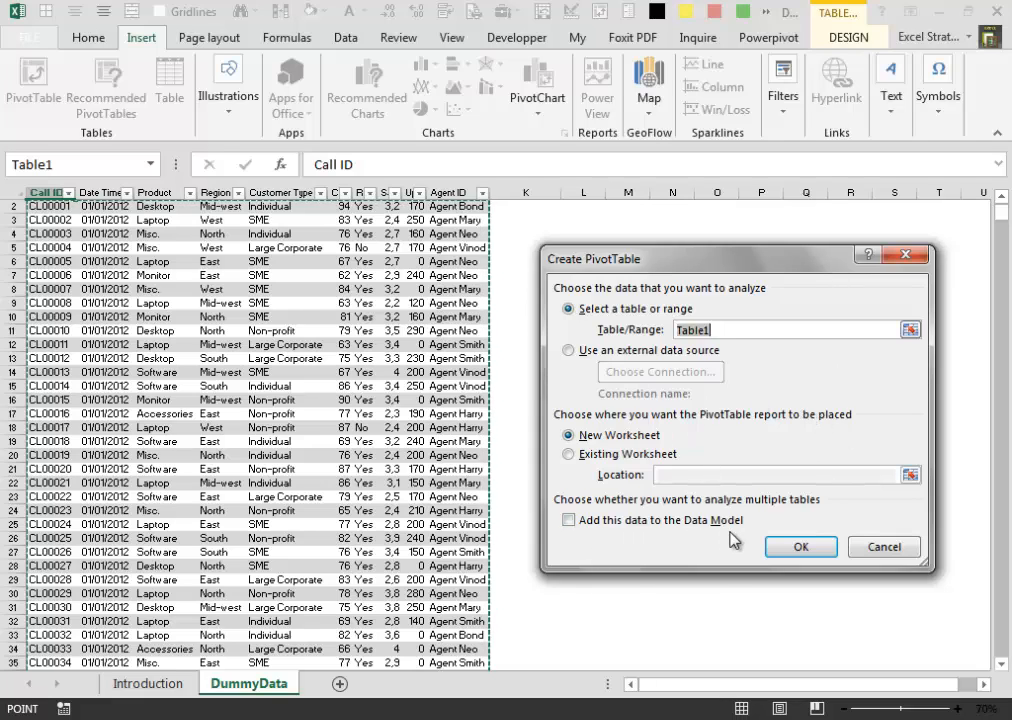
pyautogui.click(826, 546)
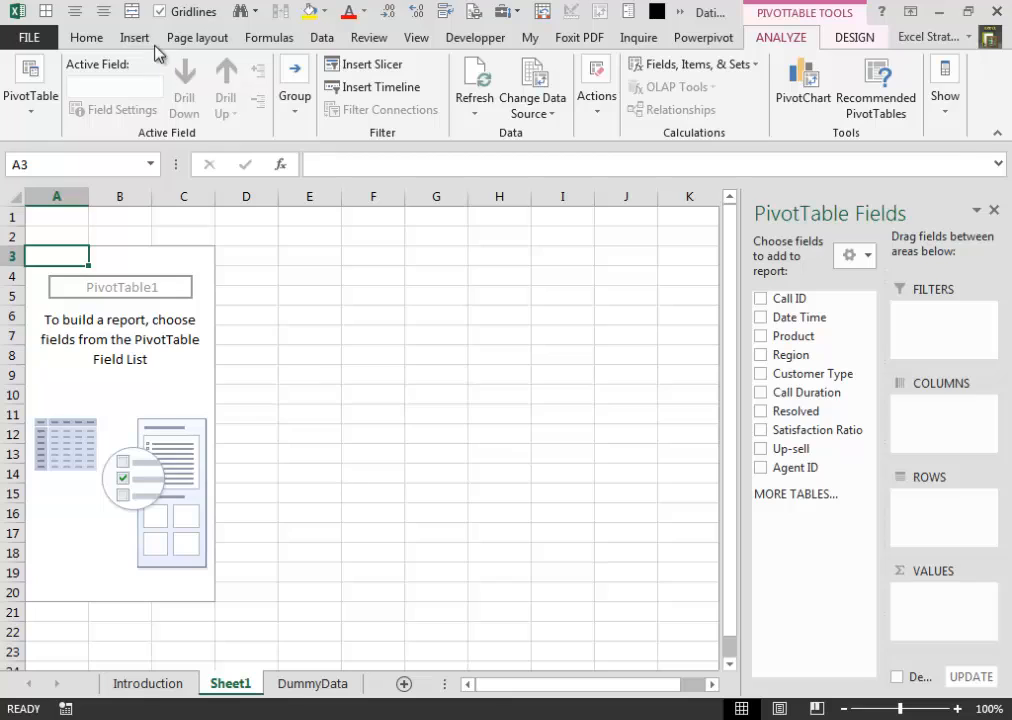
pyautogui.click(157, 11)
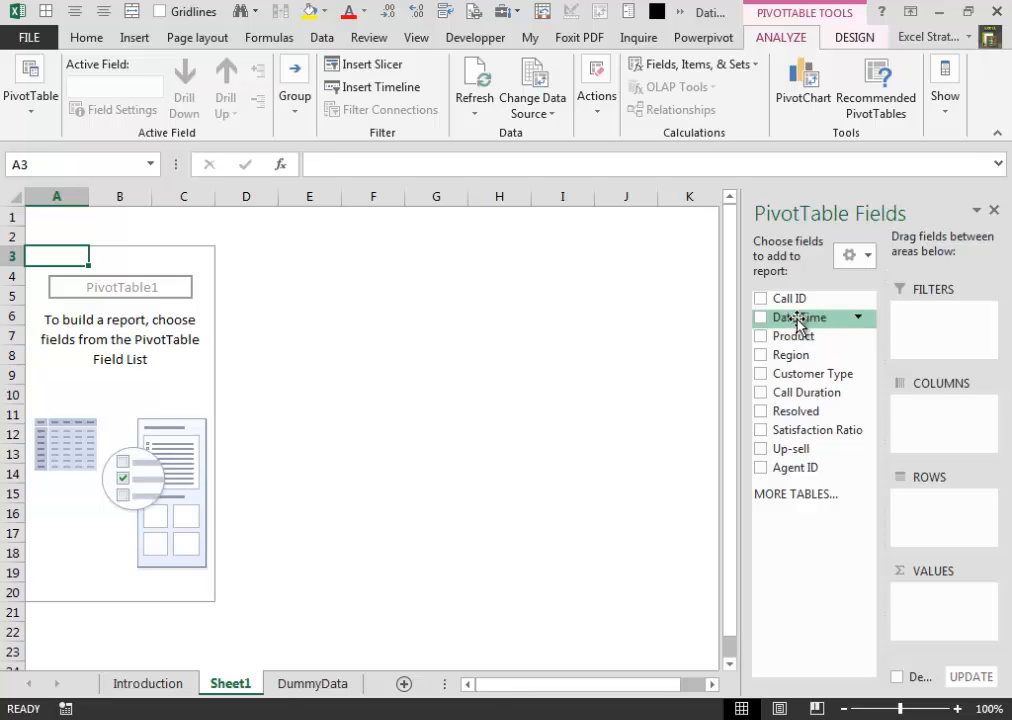
# - Add Date Time to the PivotTable rows and group the dates by Months
pyautogui.moveTo(799, 322); pyautogui.dragTo(944, 499)
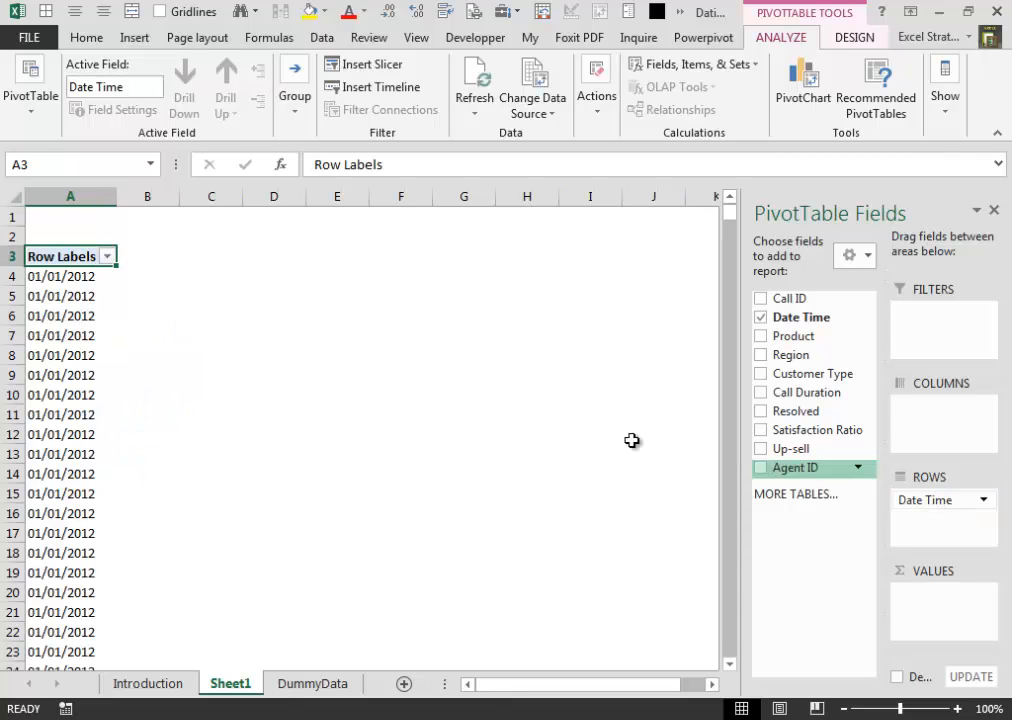
pyautogui.click(75, 275)
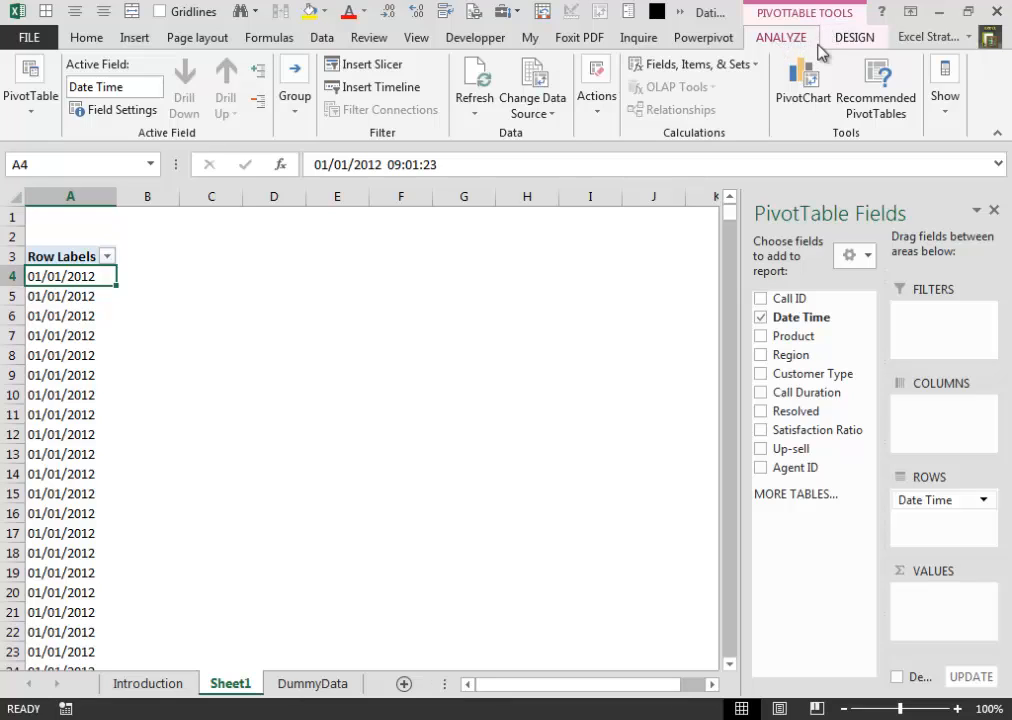
pyautogui.click(296, 84)
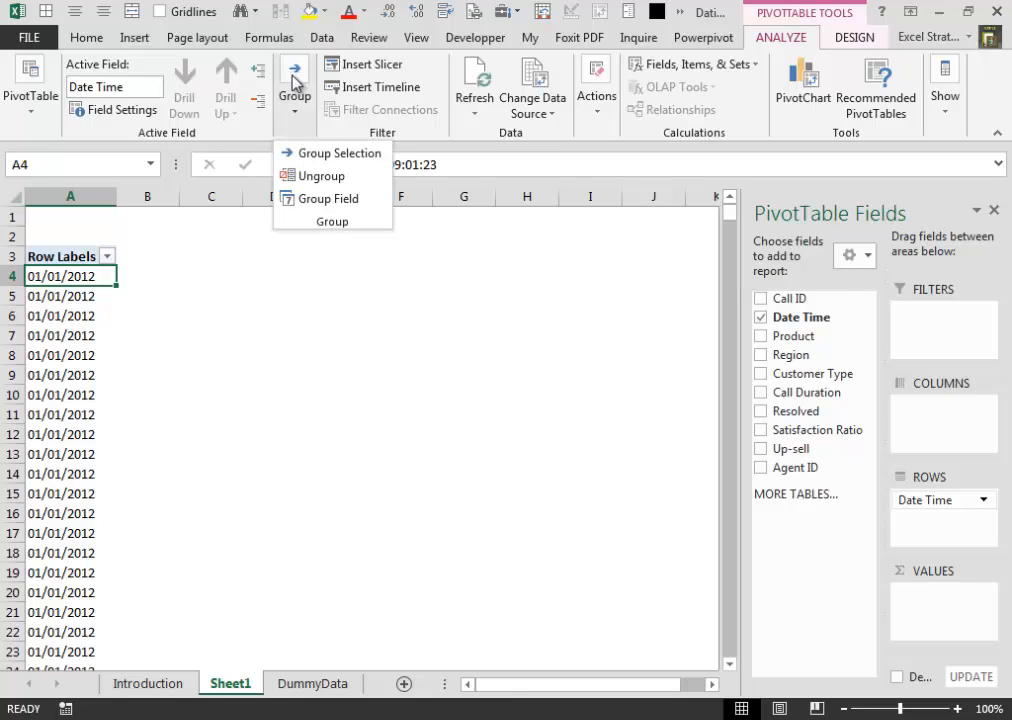
pyautogui.click(325, 155)
pyautogui.moveTo(765, 270); pyautogui.dragTo(535, 219)
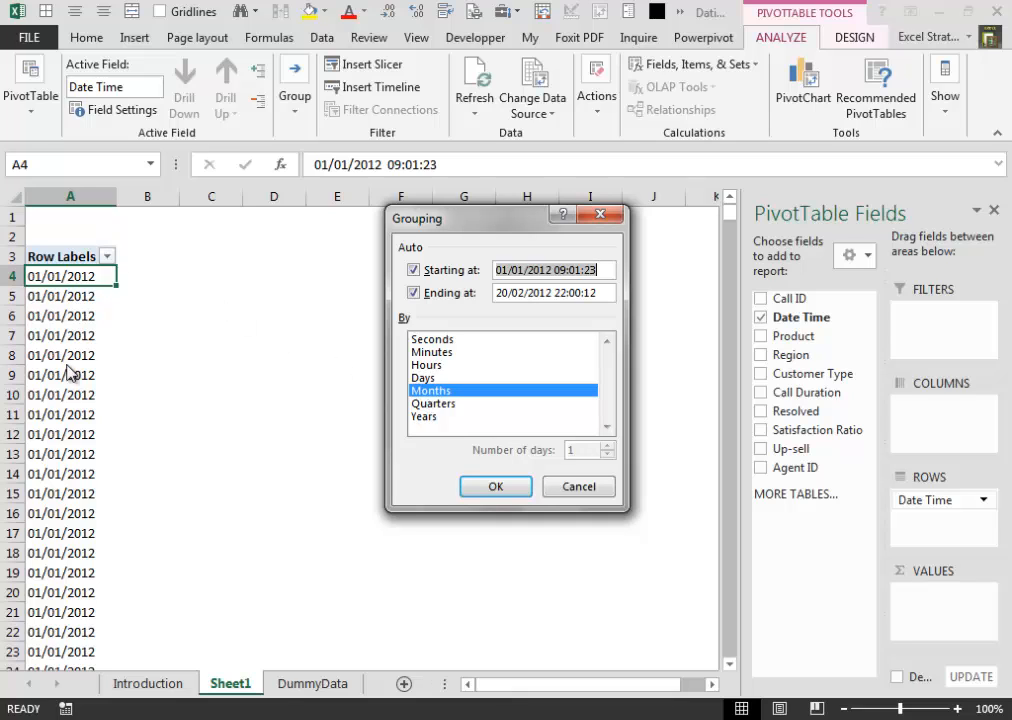
pyautogui.click(512, 488)
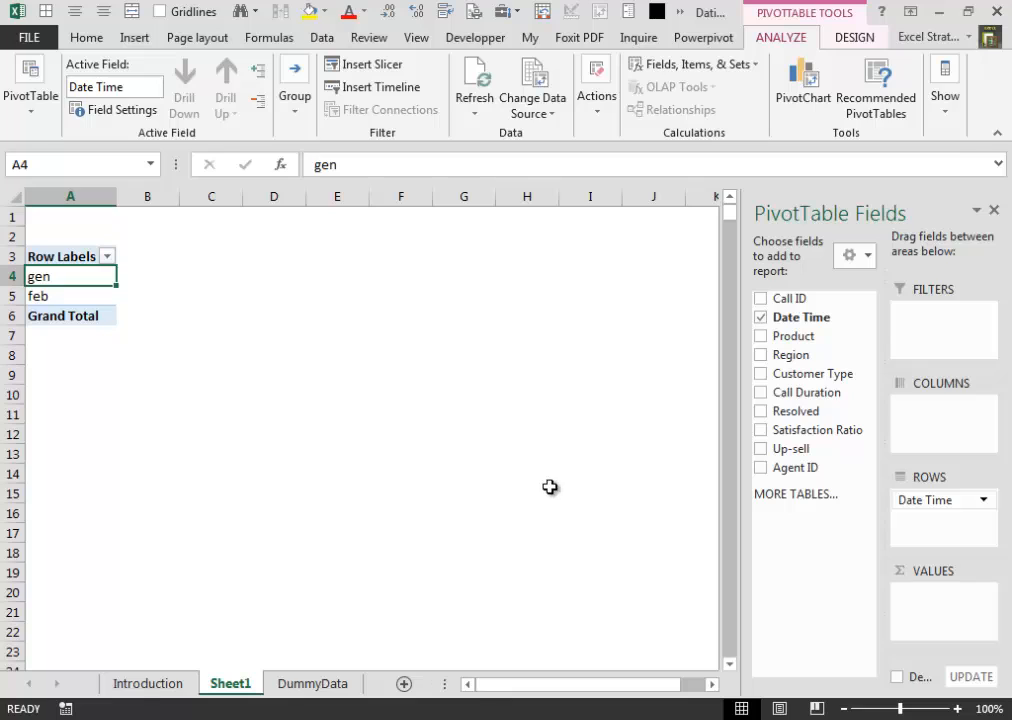
# - Move Date Time from the PivotTable rows to the columns and center the gen and feb headings
pyautogui.moveTo(940, 503); pyautogui.dragTo(933, 430)
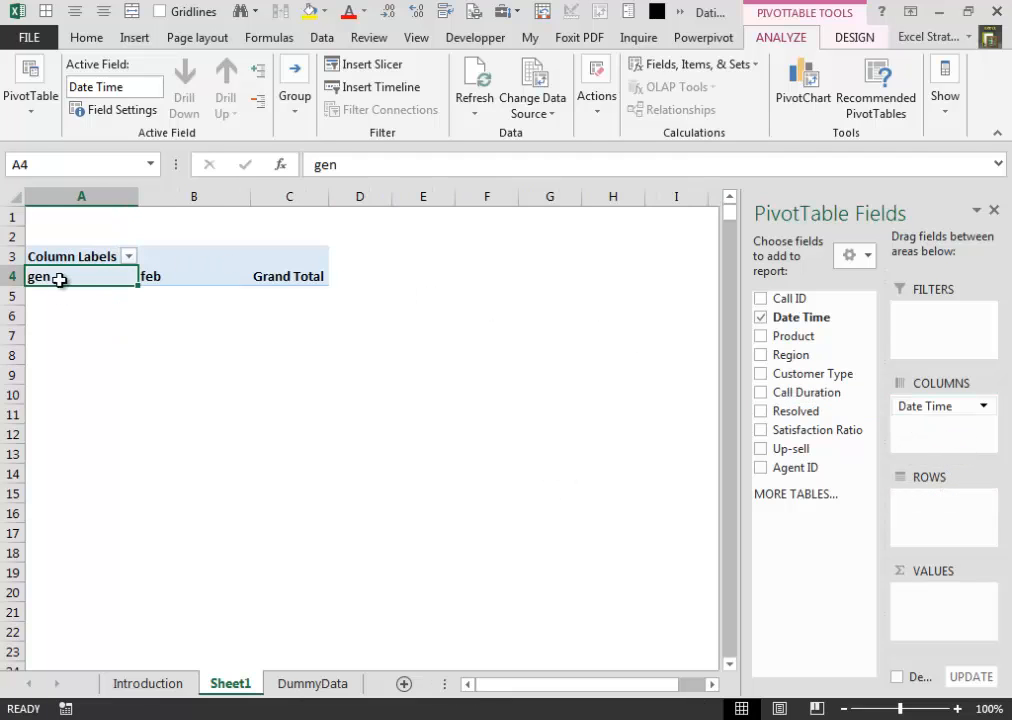
pyautogui.moveTo(57, 277); pyautogui.dragTo(190, 278)
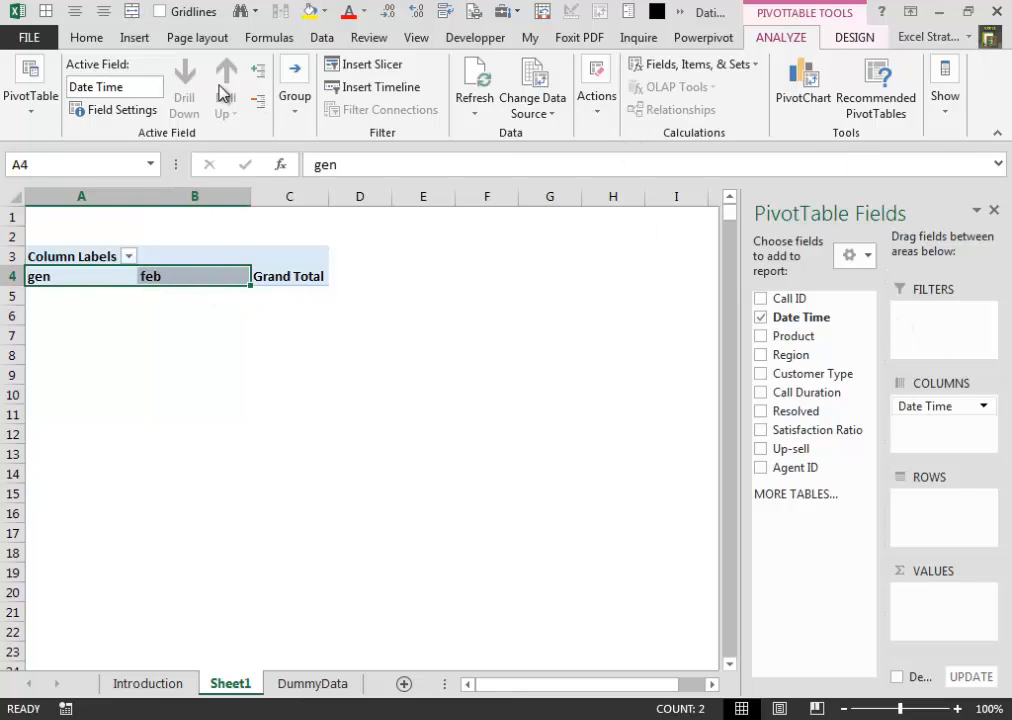
pyautogui.click(75, 11)
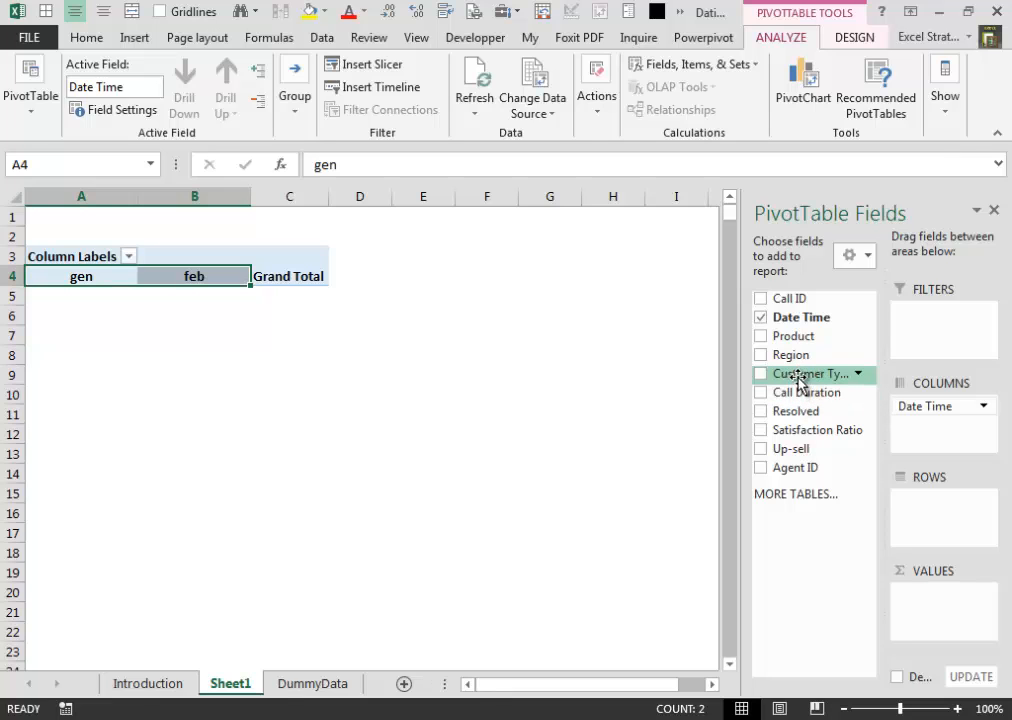
# - Summarize Up-sell as values with Customer Type in the rows, and center the monthly figures in B5:C8
pyautogui.moveTo(800, 380); pyautogui.dragTo(960, 500)
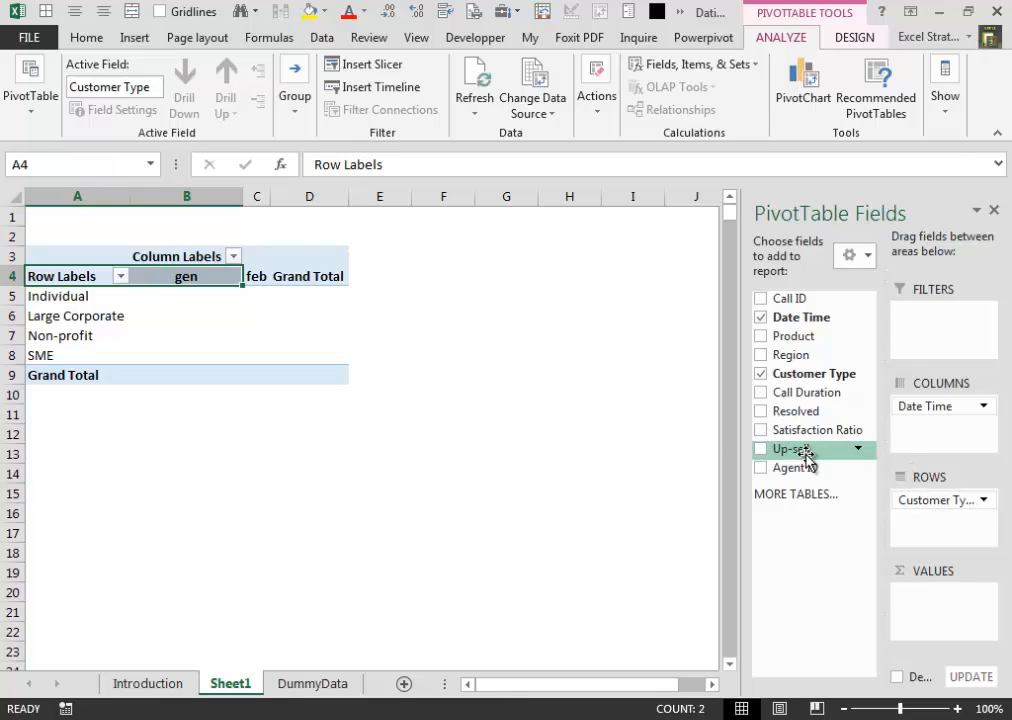
pyautogui.moveTo(802, 451); pyautogui.dragTo(951, 603)
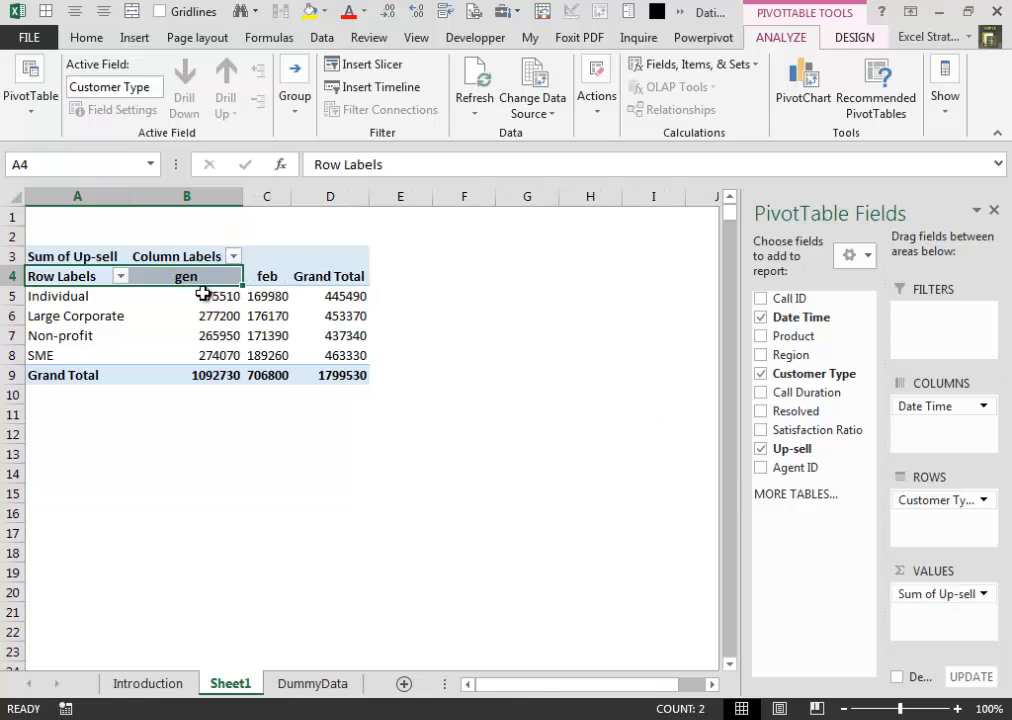
pyautogui.moveTo(210, 296); pyautogui.dragTo(268, 355)
pyautogui.click(74, 12)
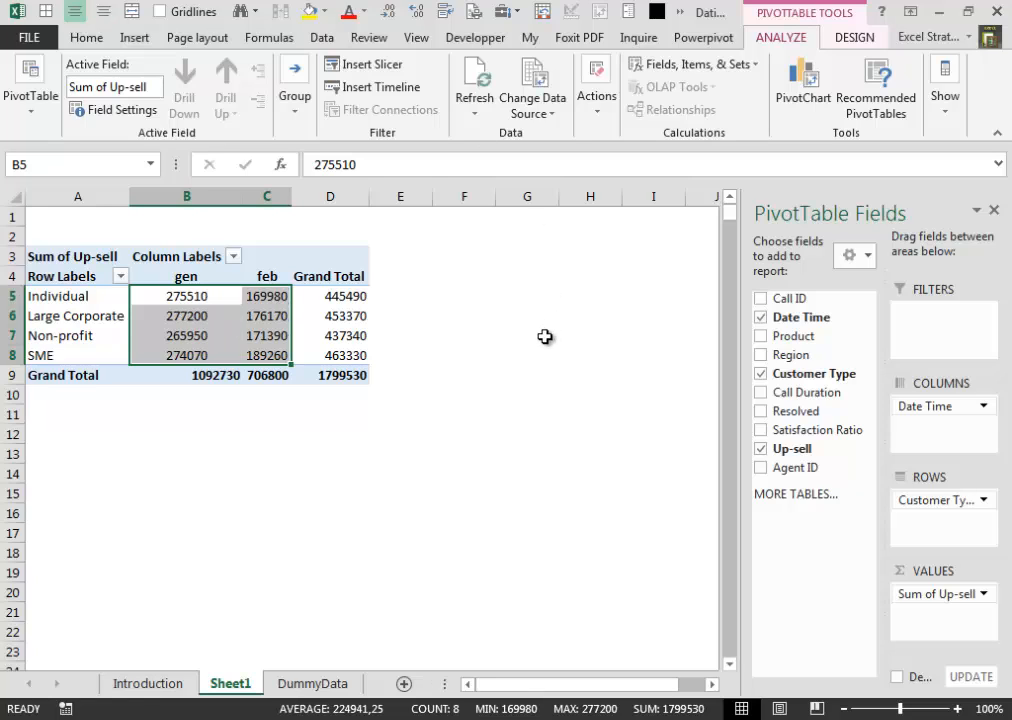
# - Turn off the PivotTable's grand totals for rows and columns, and widen column C slightly
pyautogui.click(855, 37)
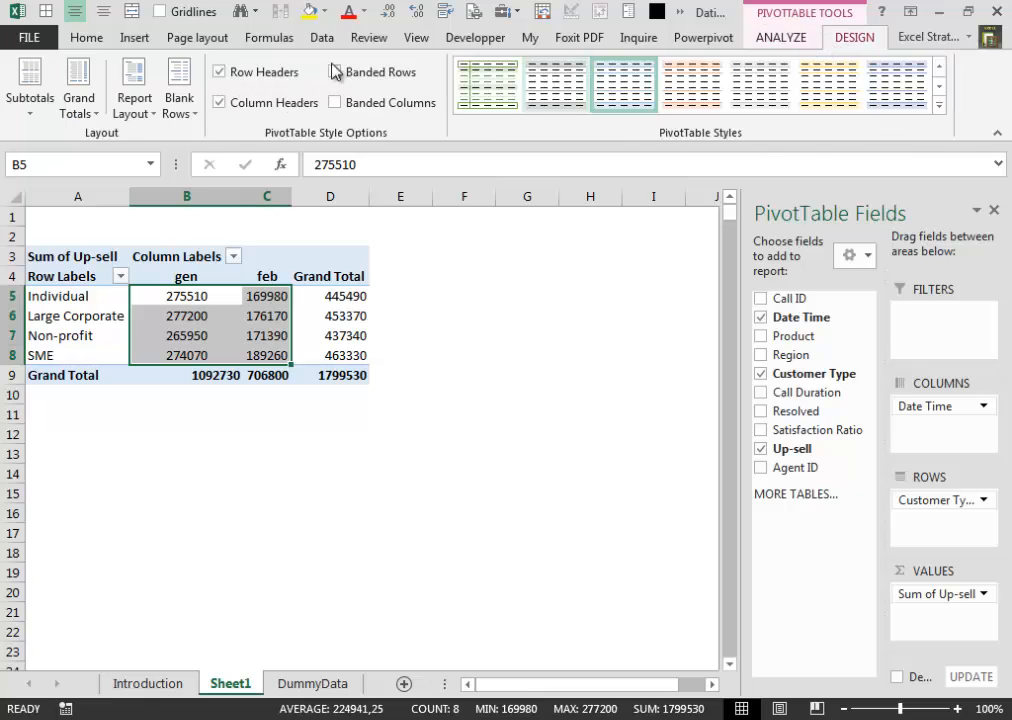
pyautogui.click(80, 108)
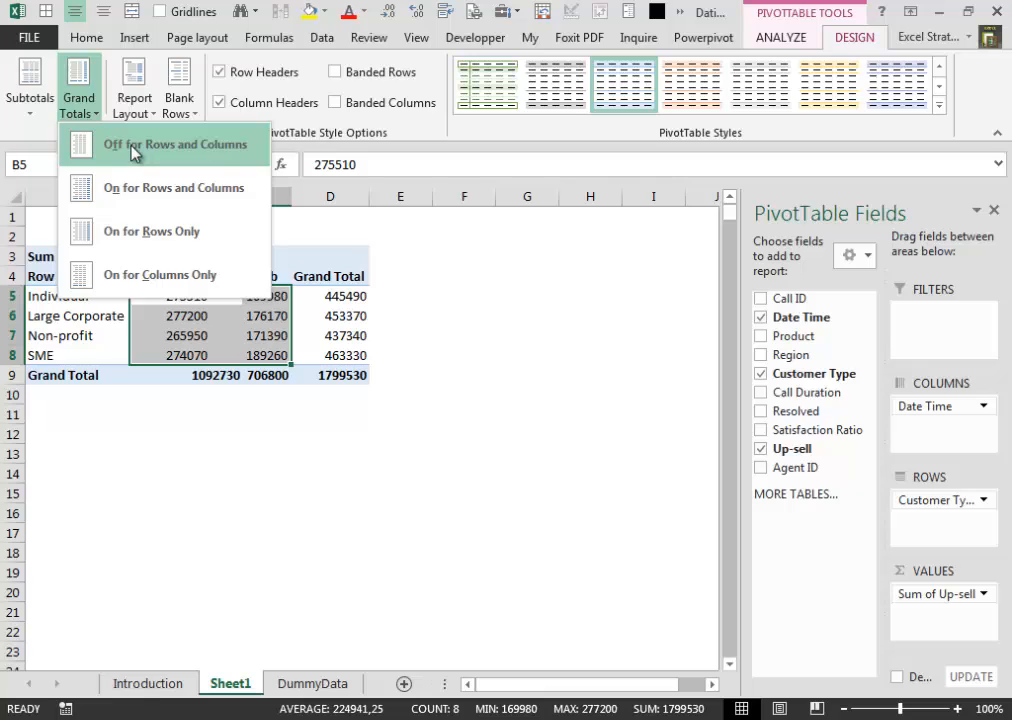
pyautogui.click(133, 148)
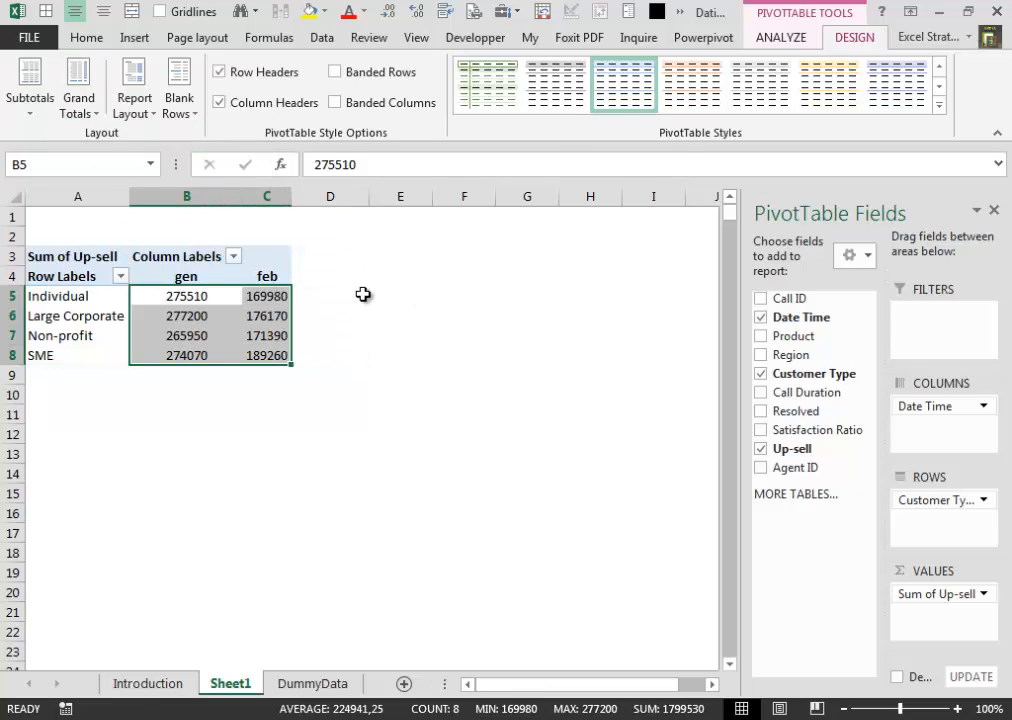
pyautogui.click(360, 297)
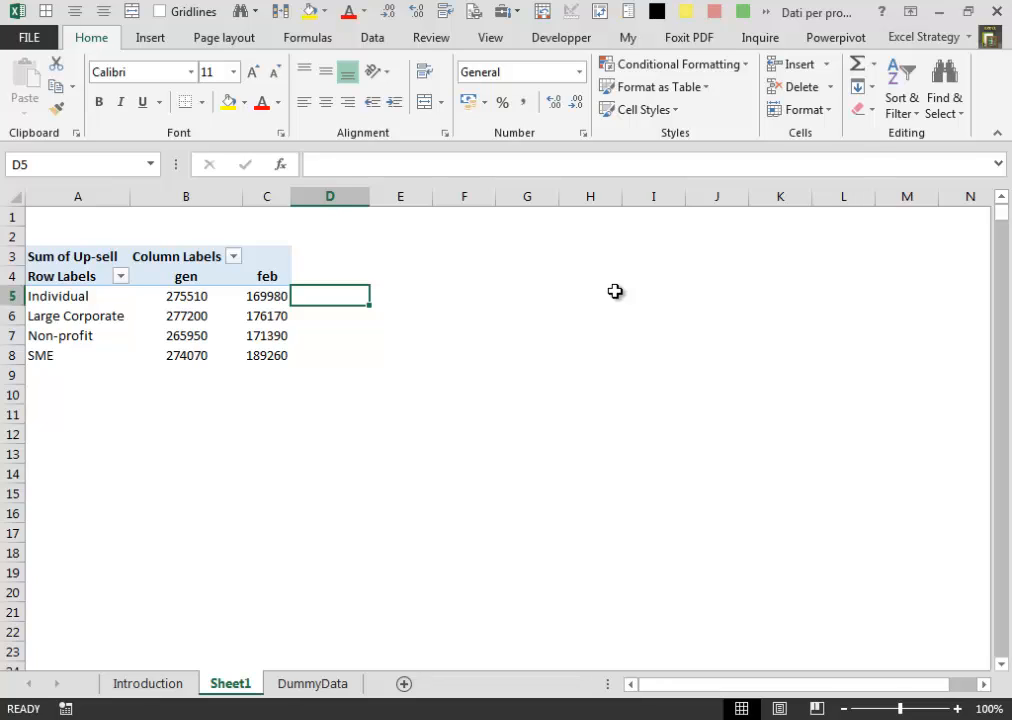
pyautogui.moveTo(291, 197); pyautogui.dragTo(308, 197)
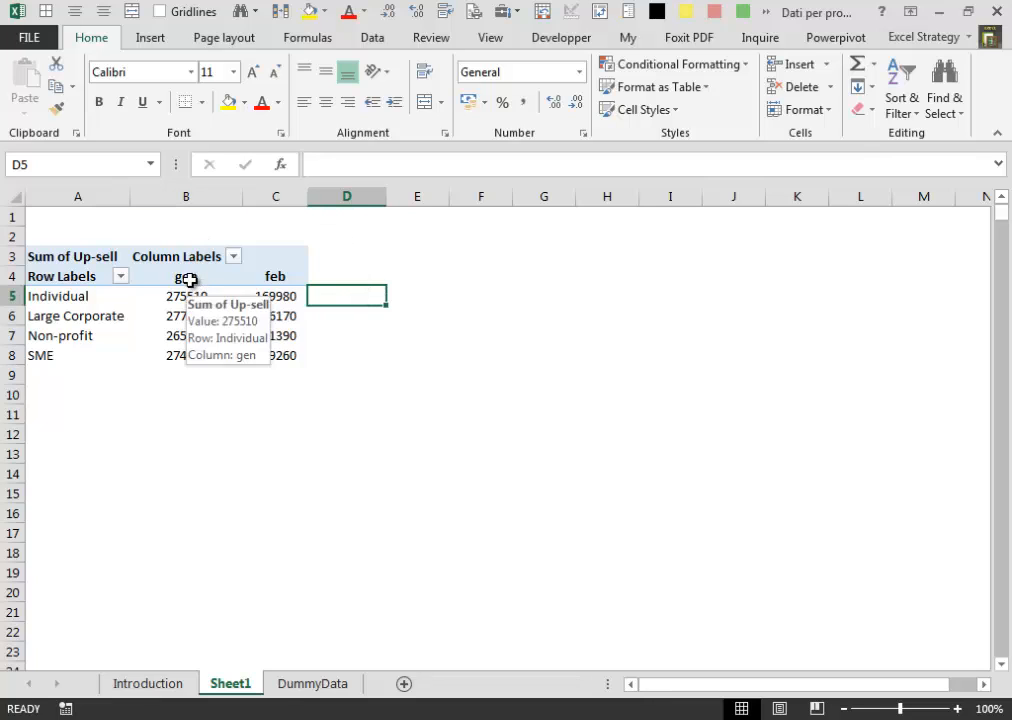
# - In D5, calculate the Individual row's change from gen to feb by dividing pivot cell C5 by B5 and subtracting 1, using GETPIVOTDATA references
pyautogui.moveTo(187, 292)
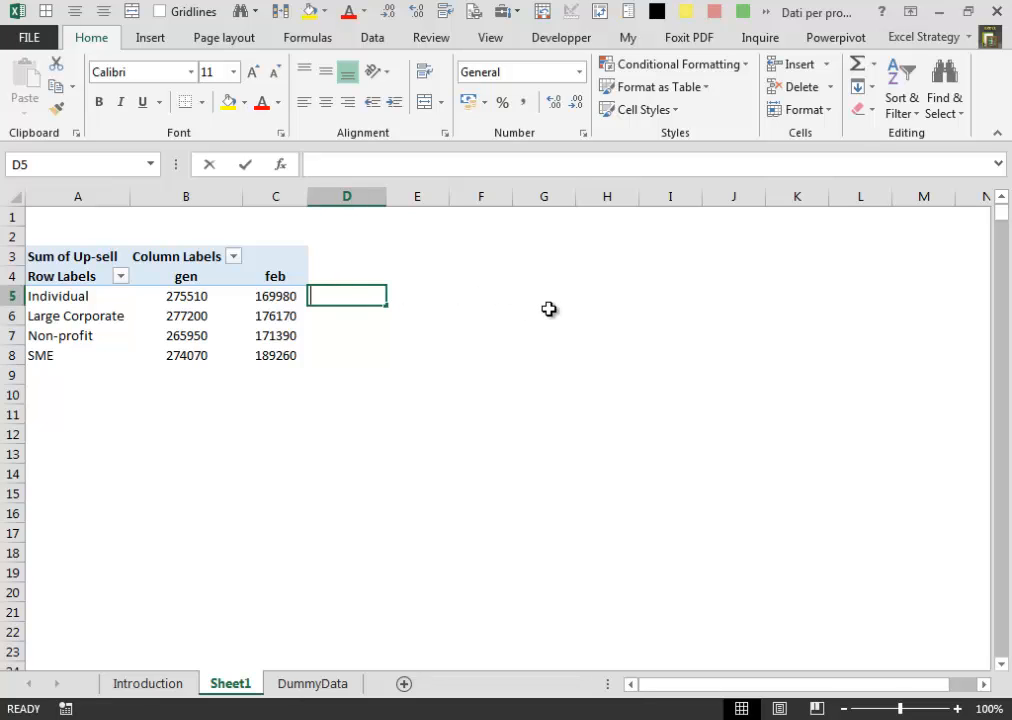
pyautogui.write('=')
pyautogui.press('Left')
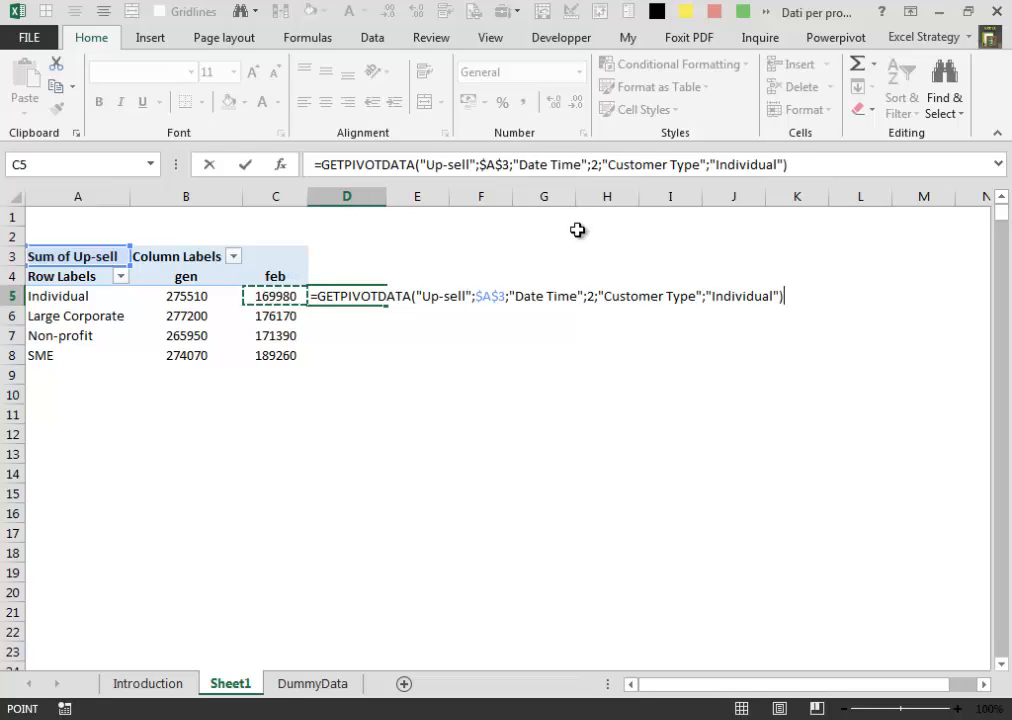
pyautogui.write('/')
pyautogui.press('Left')
pyautogui.press('Left')
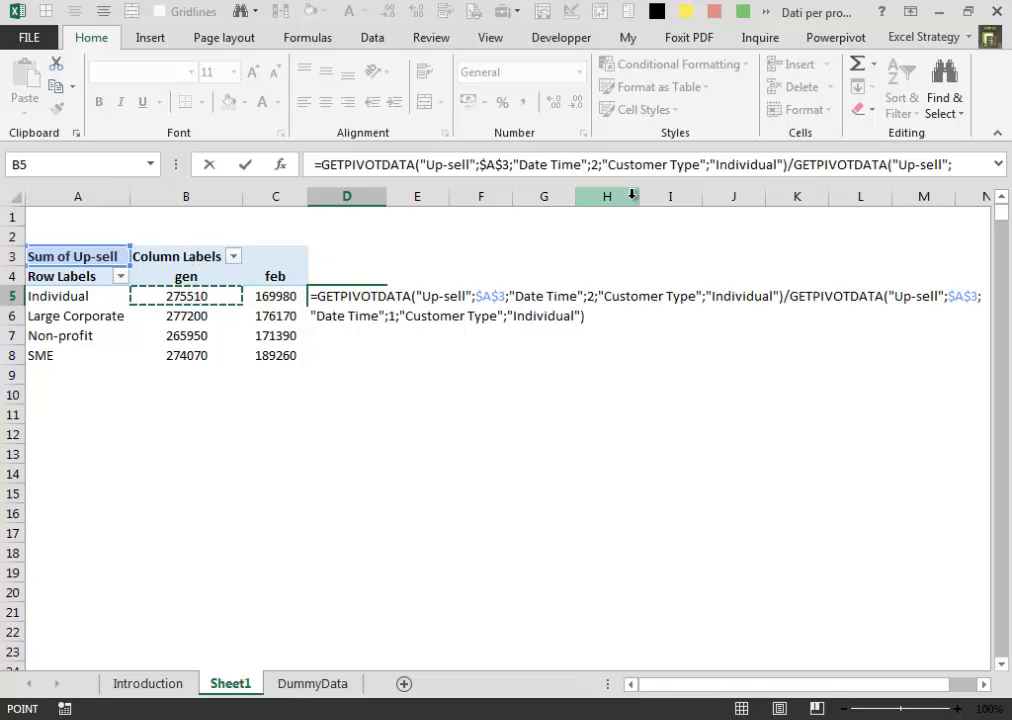
pyautogui.write('-1')
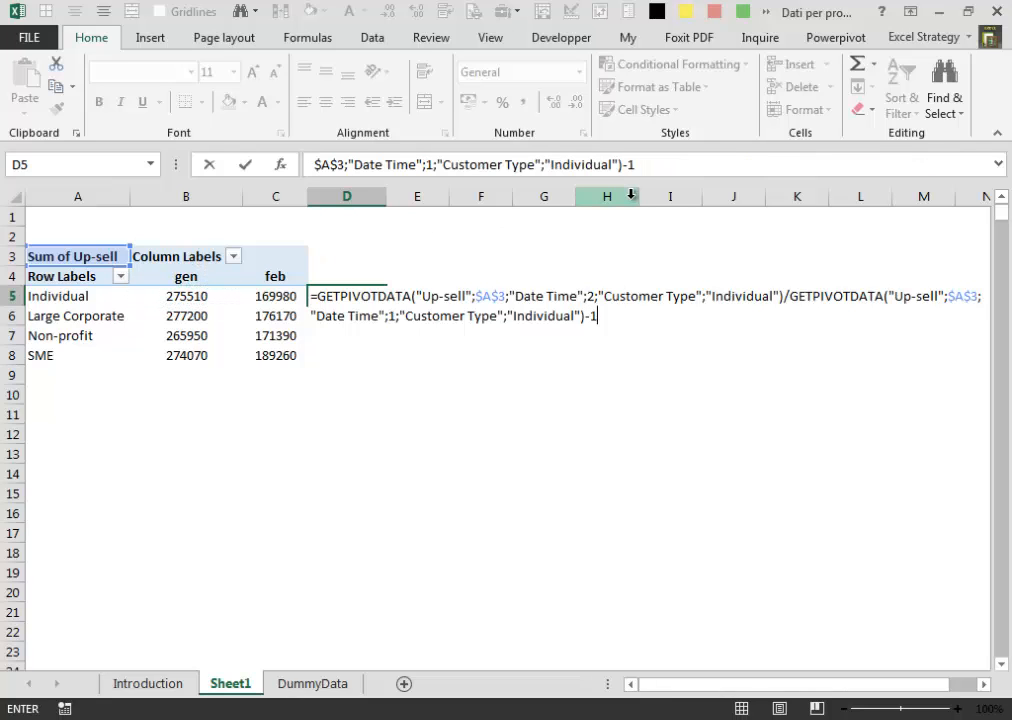
pyautogui.hotkey('ctrl', 'Return')
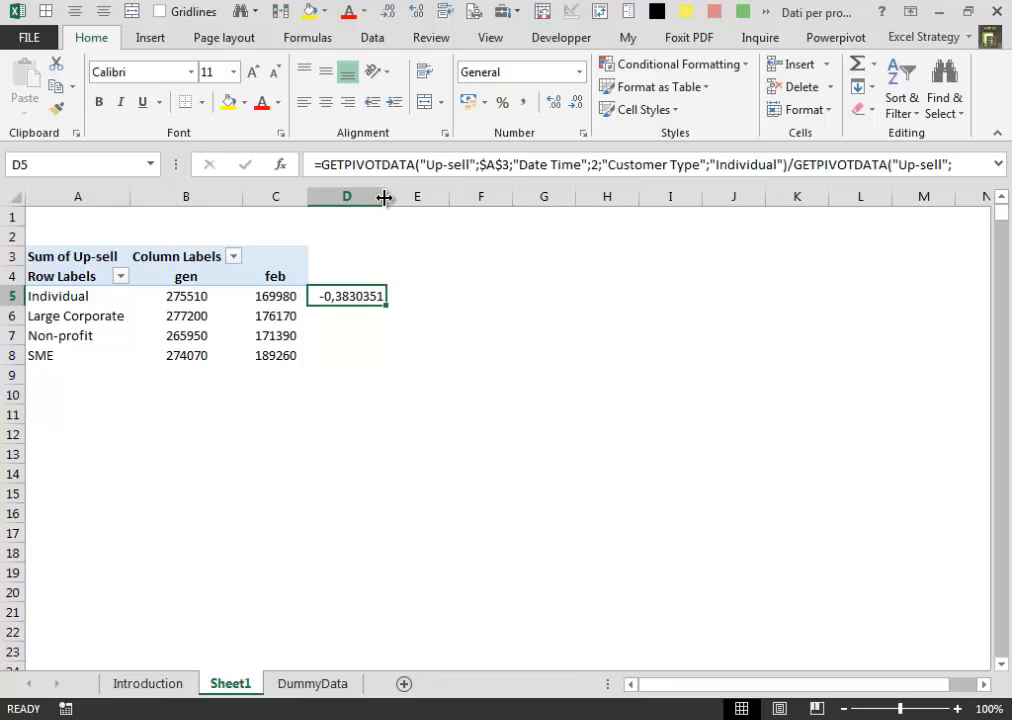
# - Widen column D slightly and format cell D5 as Percentage
pyautogui.moveTo(385, 196); pyautogui.dragTo(398, 196)
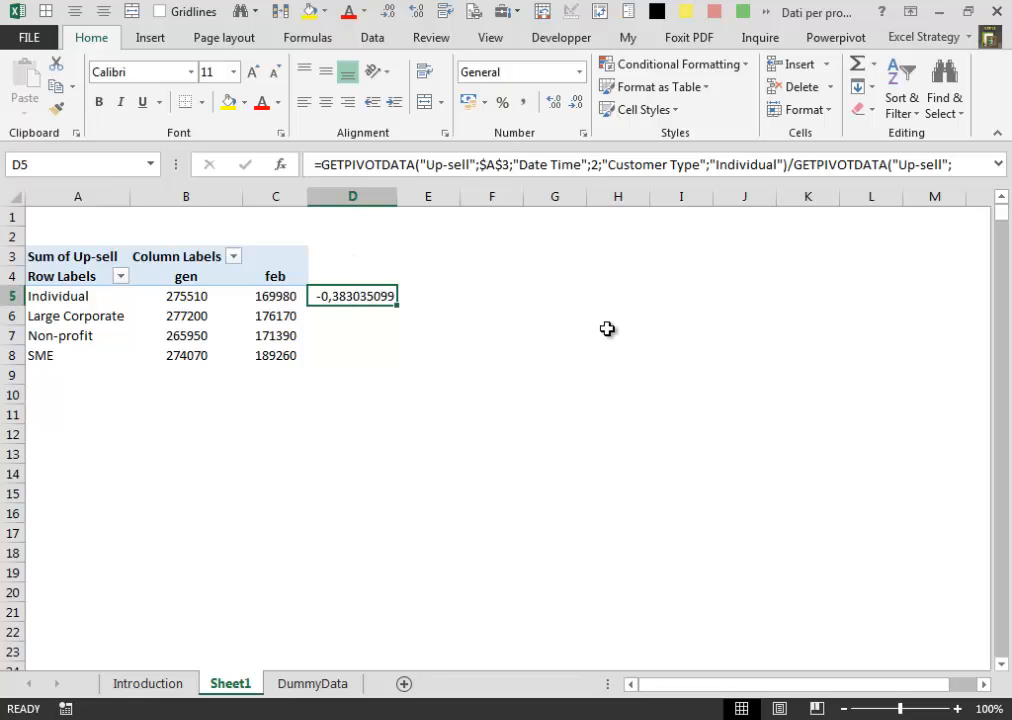
pyautogui.hotkey('ctrl', '1')
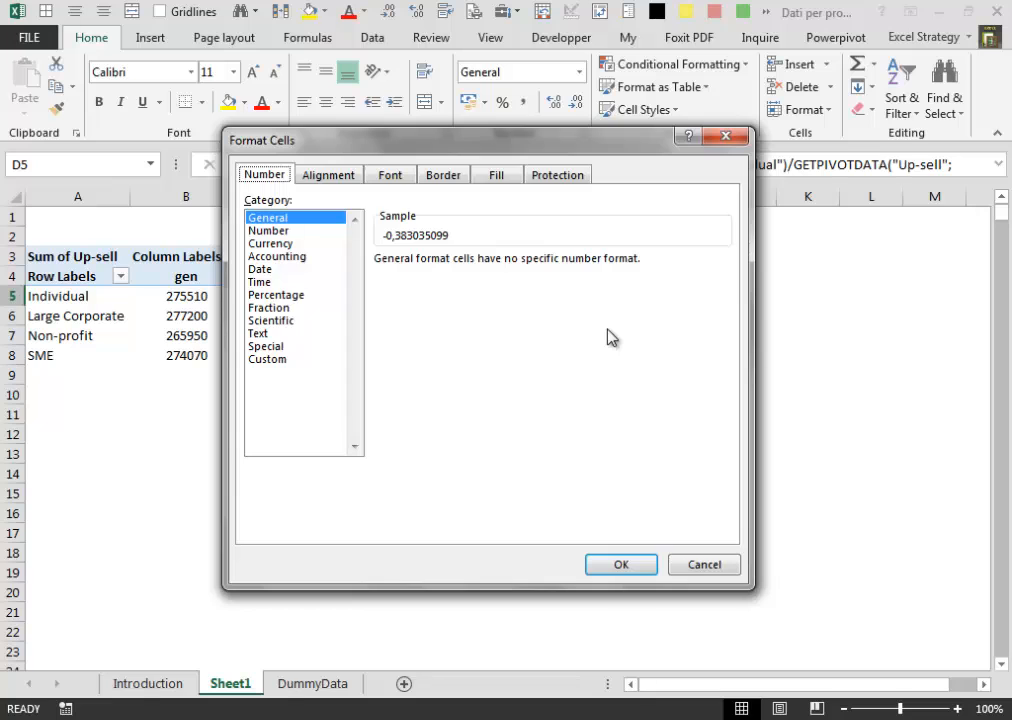
pyautogui.press('Down')
pyautogui.press('Down')
pyautogui.press('Down')
pyautogui.press('Down')
pyautogui.press('Down')
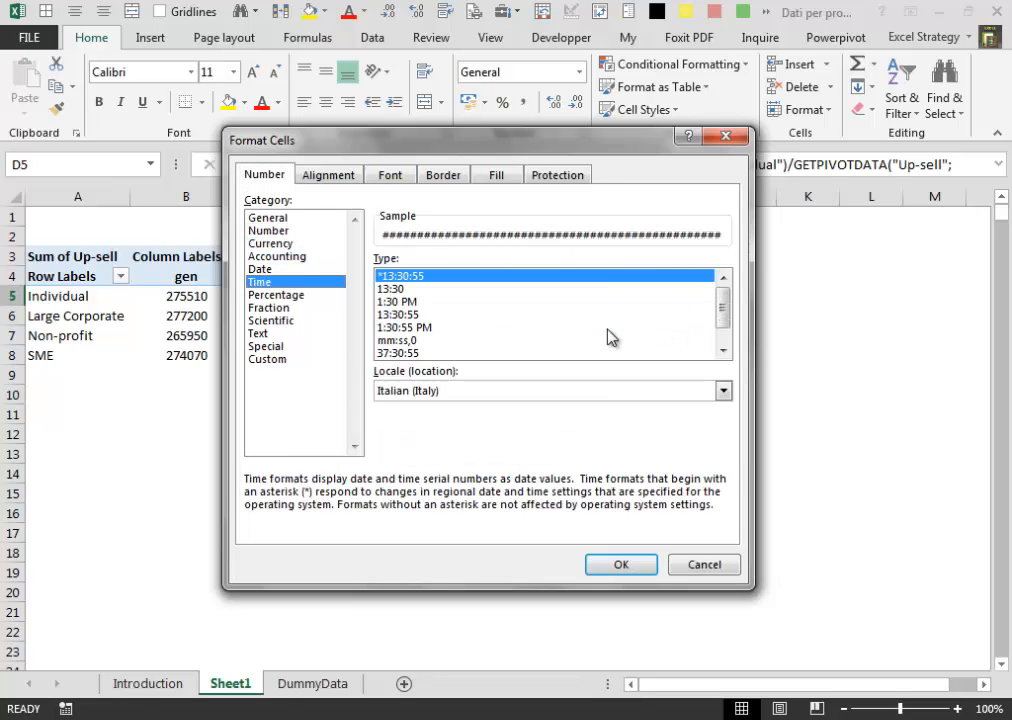
pyautogui.press('Down')
pyautogui.press('Return')
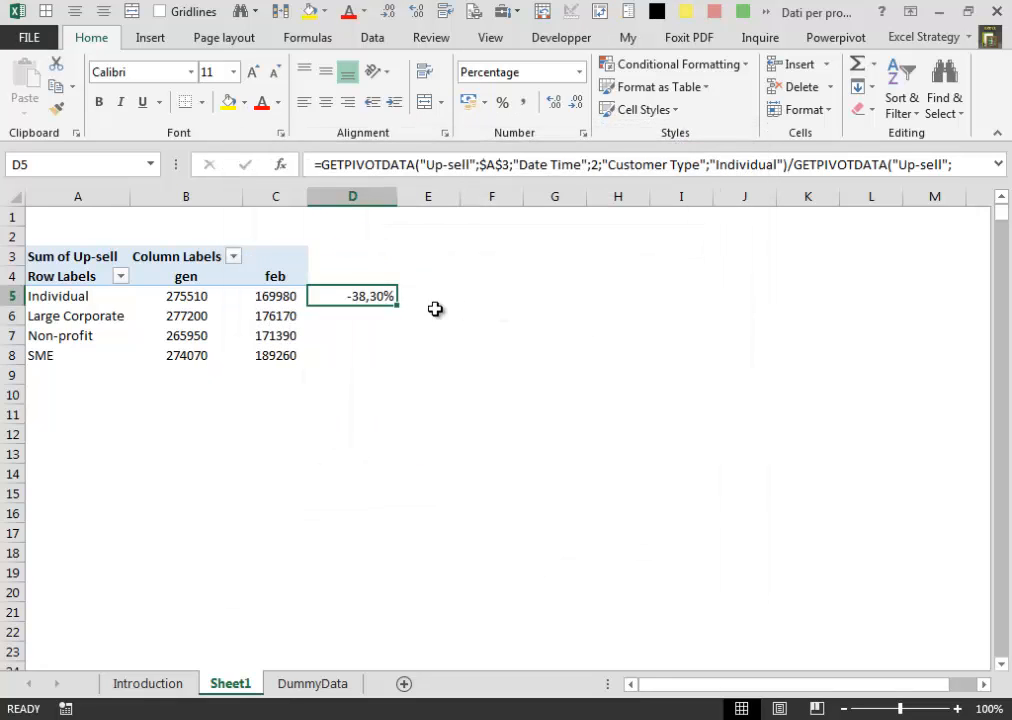
# - Replace the GETPIVOTDATA formula in D5 with the plain cell-reference formula =C5/B5-1
pyautogui.press('F2')
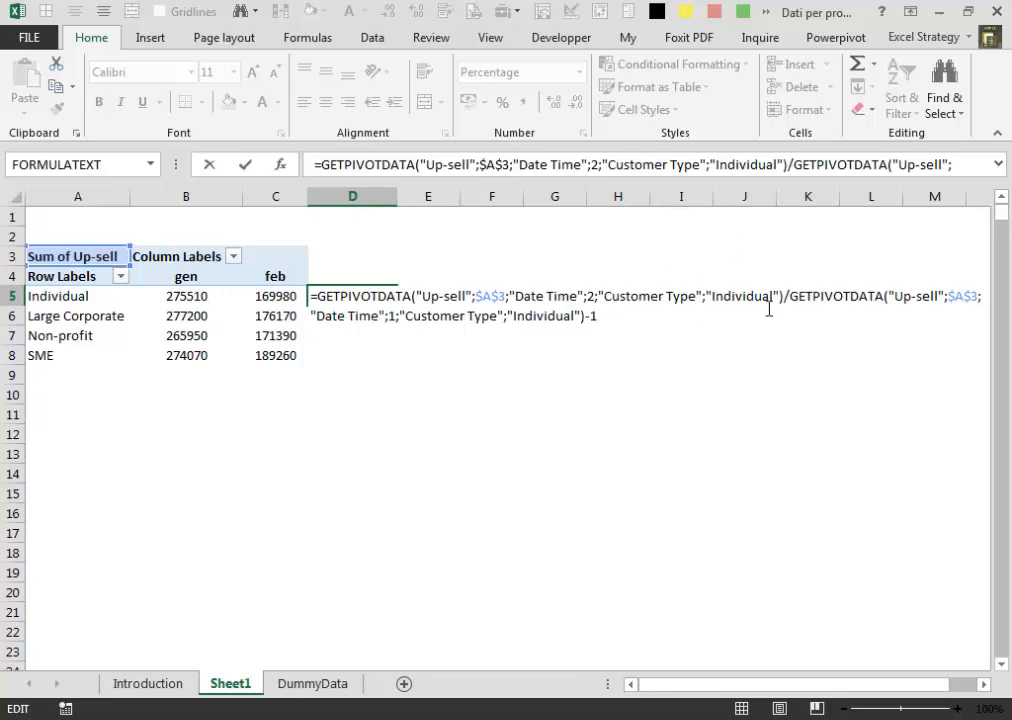
pyautogui.hotkey('ctrl', 'Return')
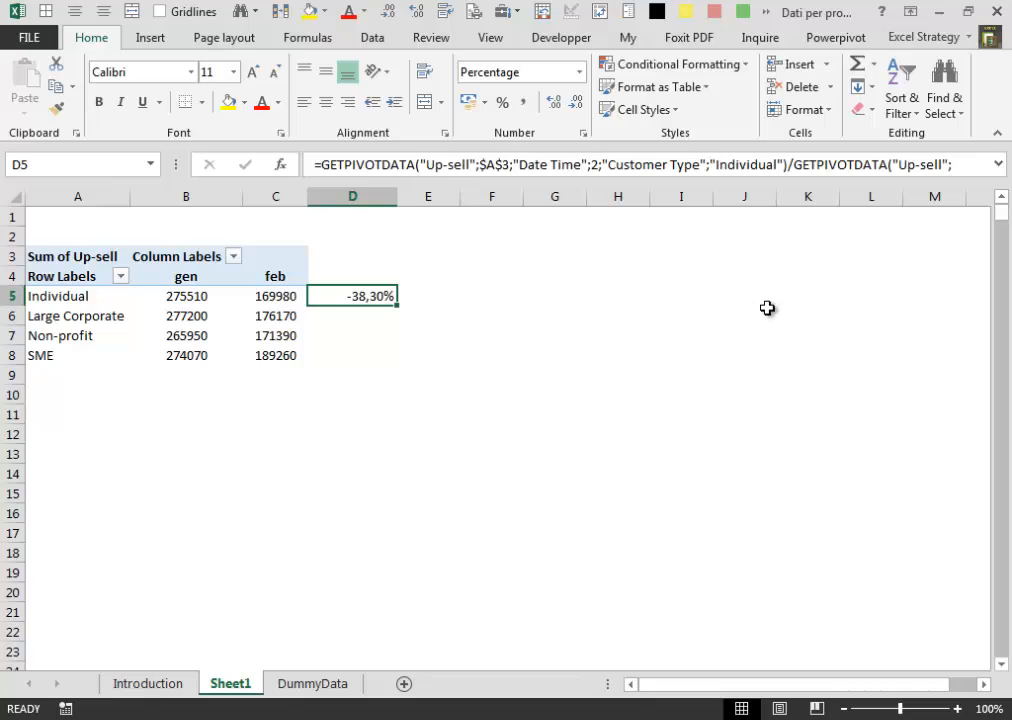
pyautogui.press('Delete')
pyautogui.write('=')
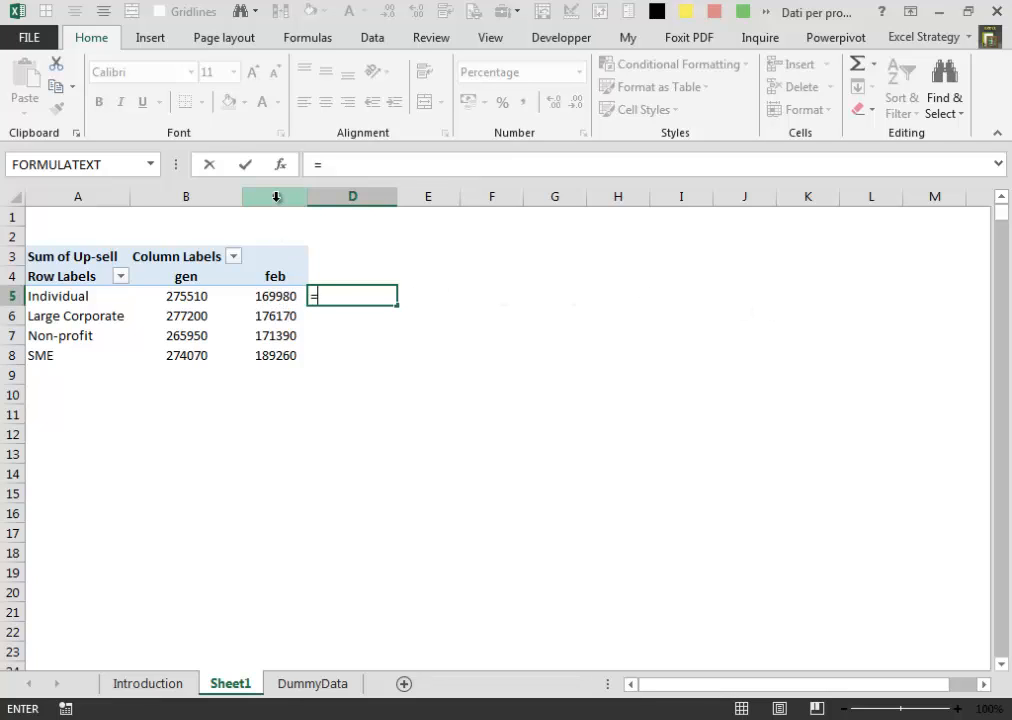
pyautogui.write('c5')
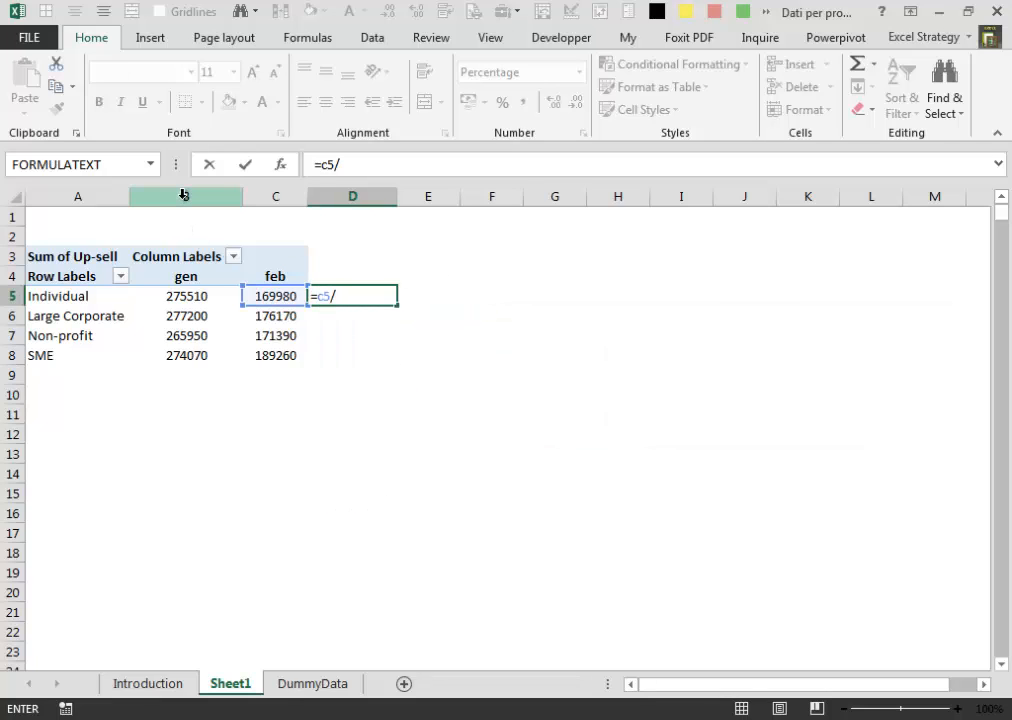
pyautogui.write('/')
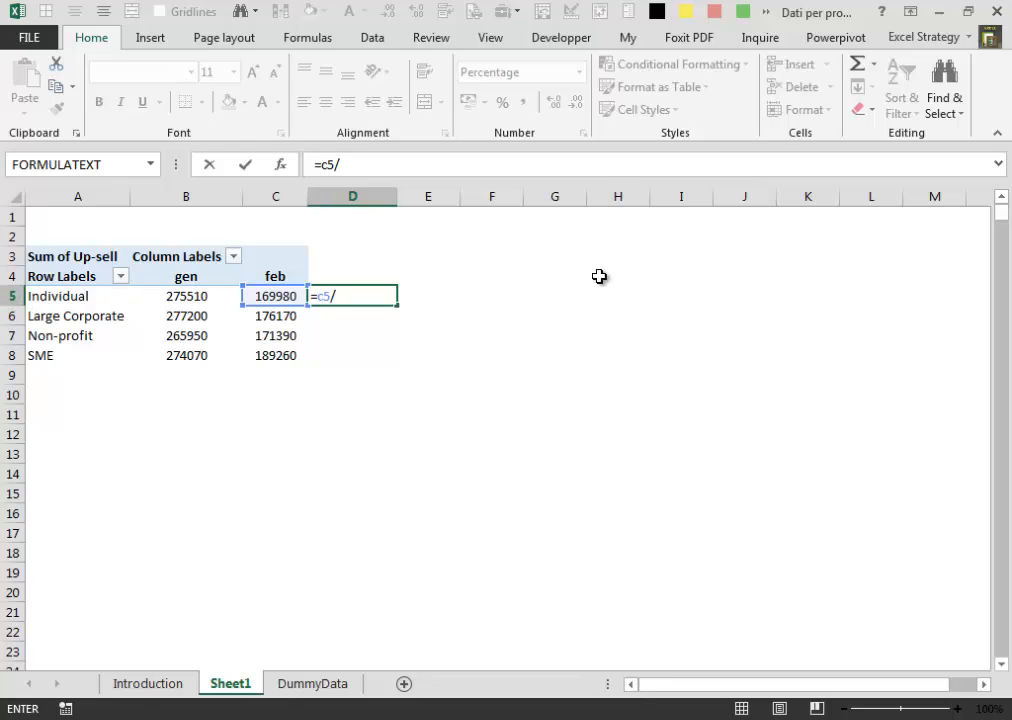
pyautogui.write('b5-')
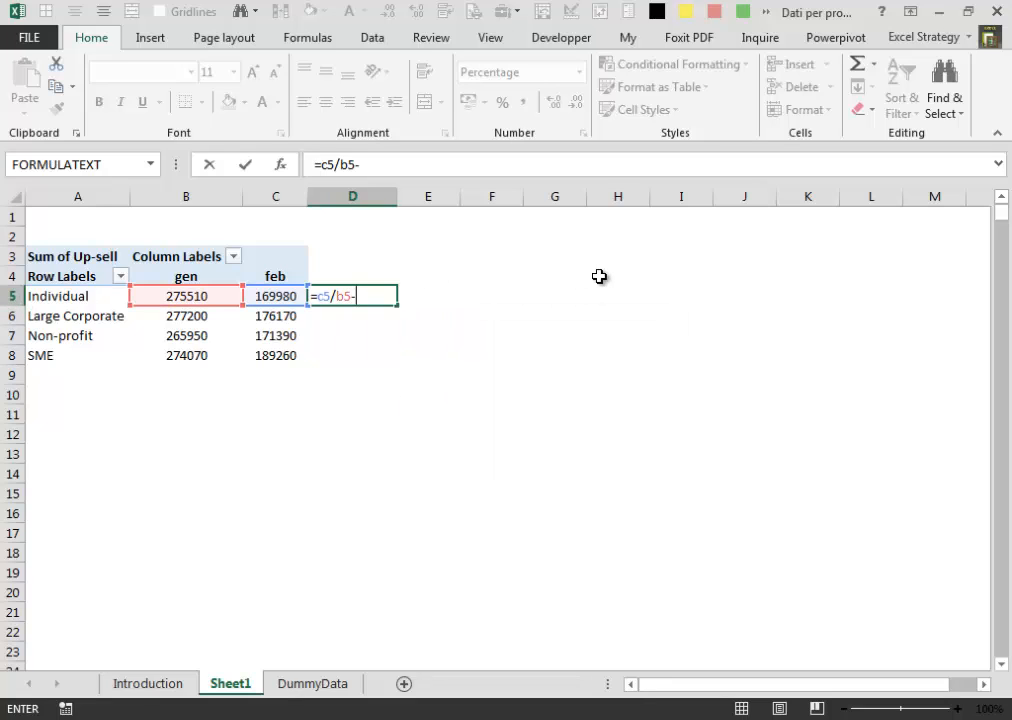
pyautogui.write('1')
pyautogui.hotkey('ctrl', 'Return')
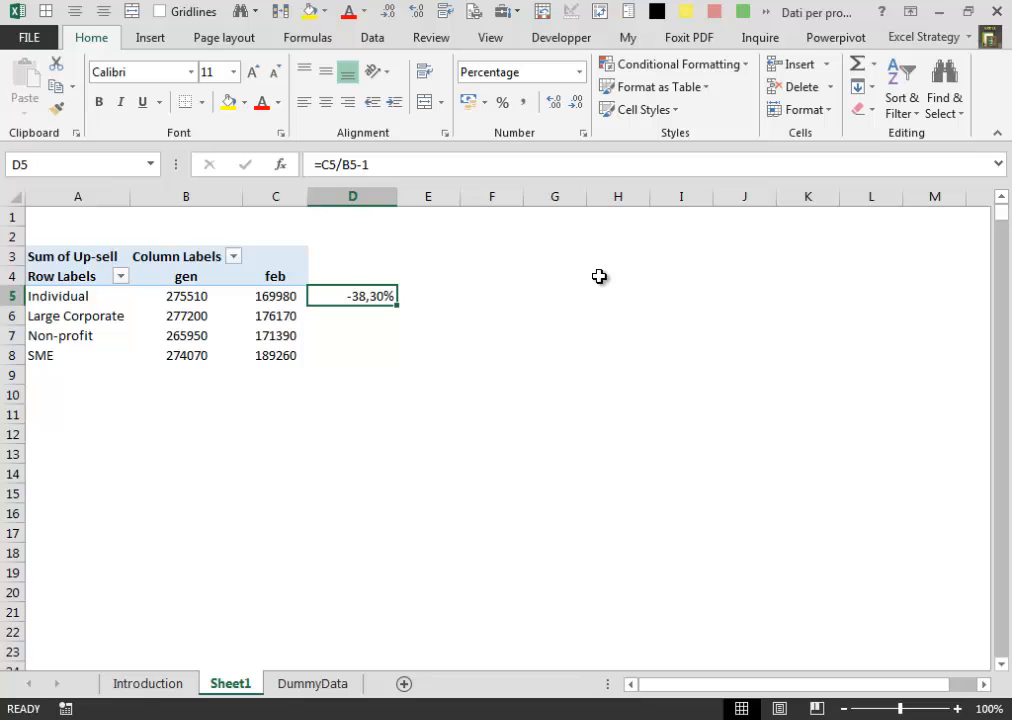
# - Fill the D5 formula down through D8, and then clear the contents of D5:D8
pyautogui.press('F2')
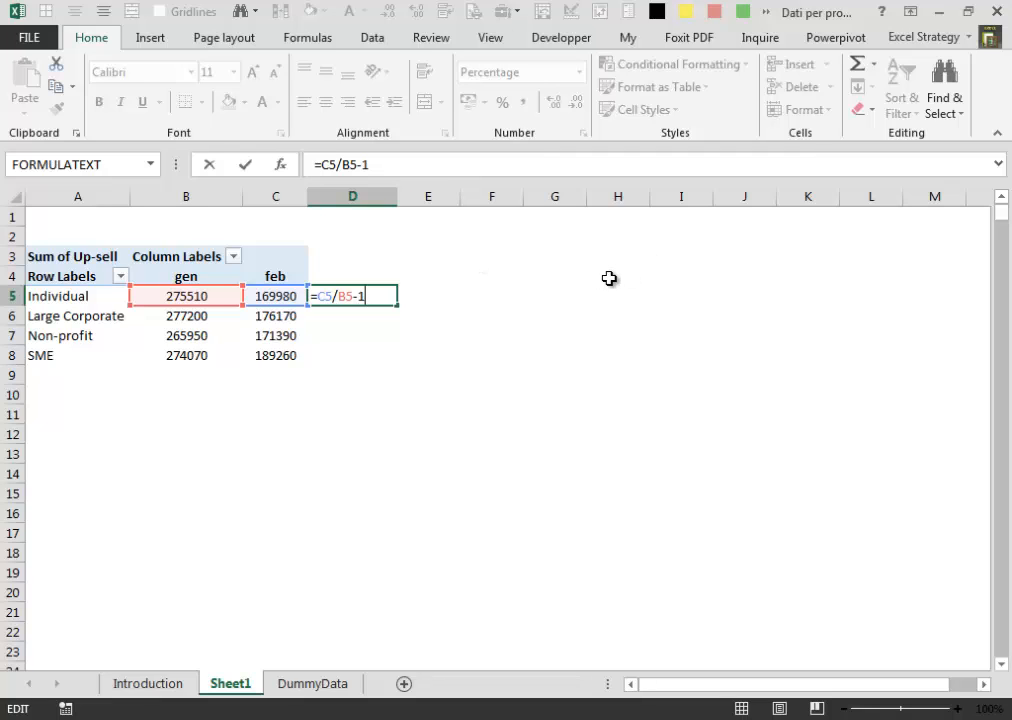
pyautogui.press('Escape')
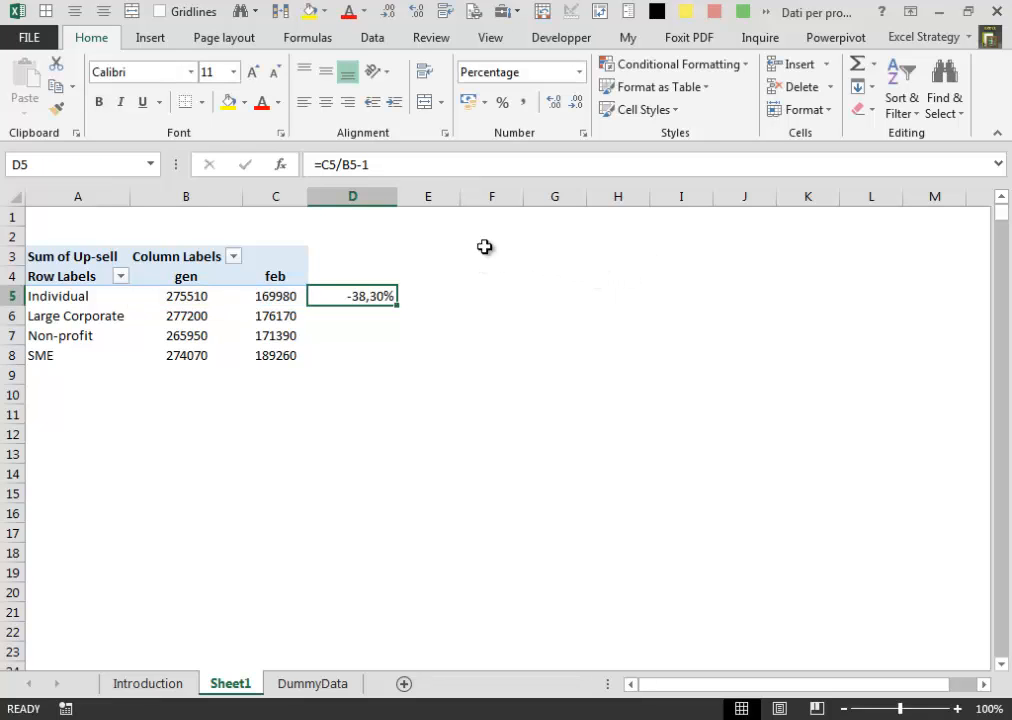
pyautogui.doubleClick(397, 308)
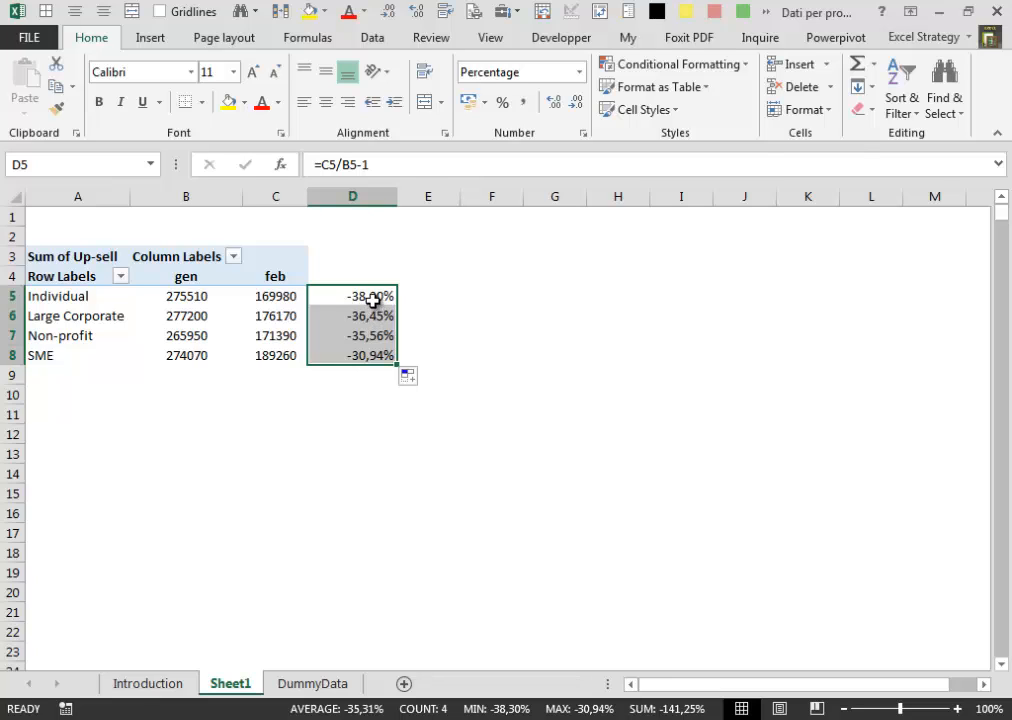
pyautogui.press('Delete')
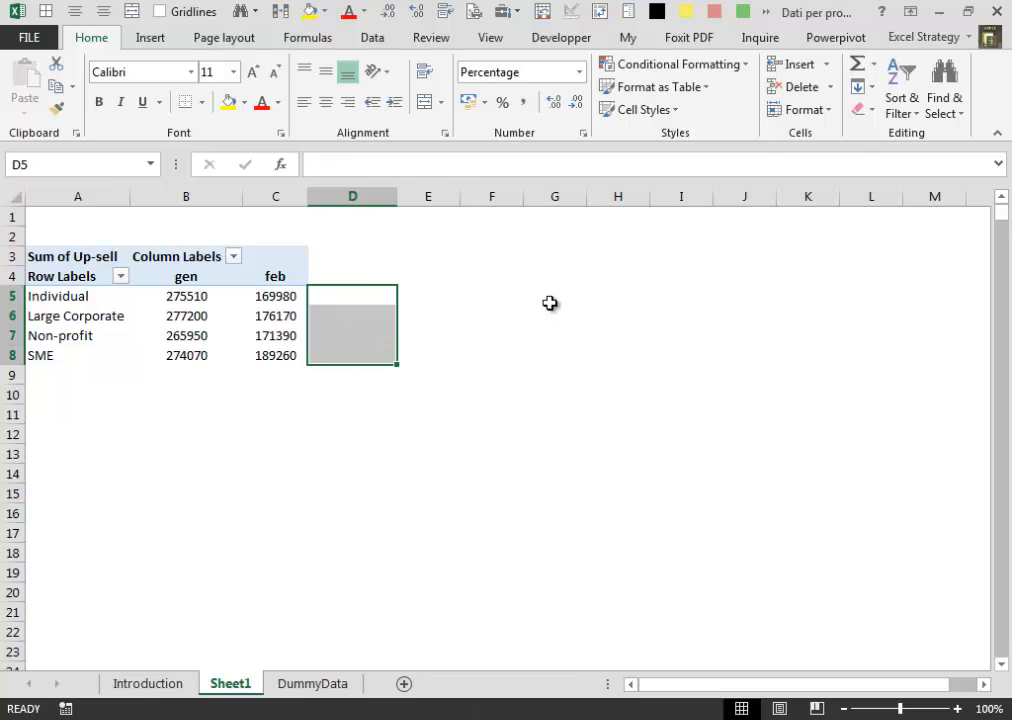
pyautogui.click(352, 296)
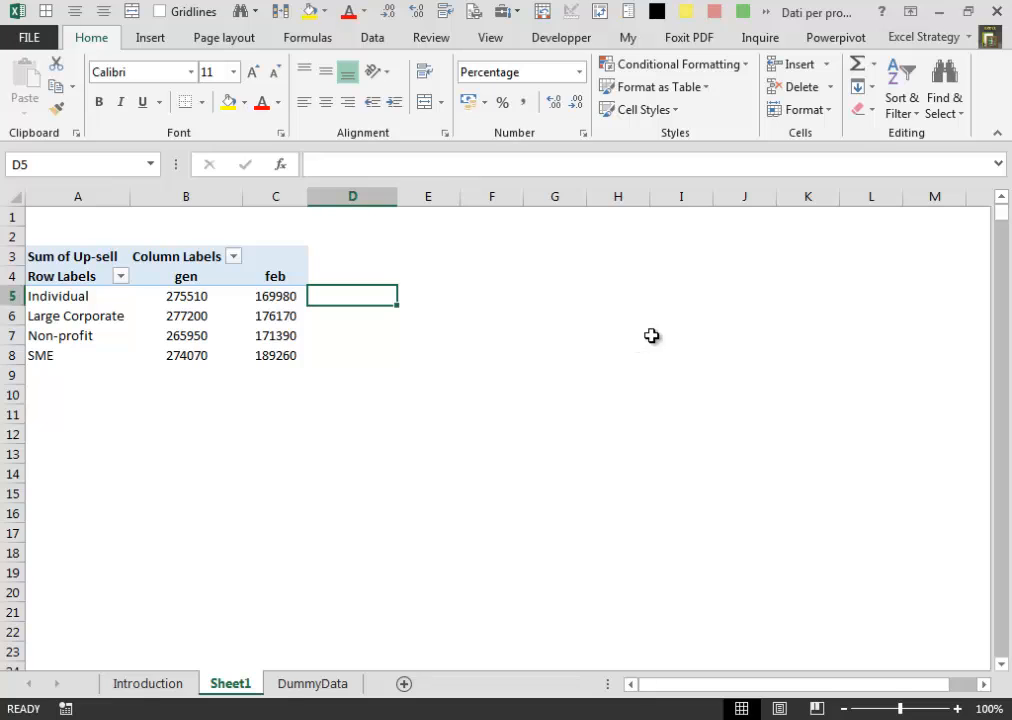
# - Turn off the Generate GetPivotData option for the PivotTable
pyautogui.click(289, 296)
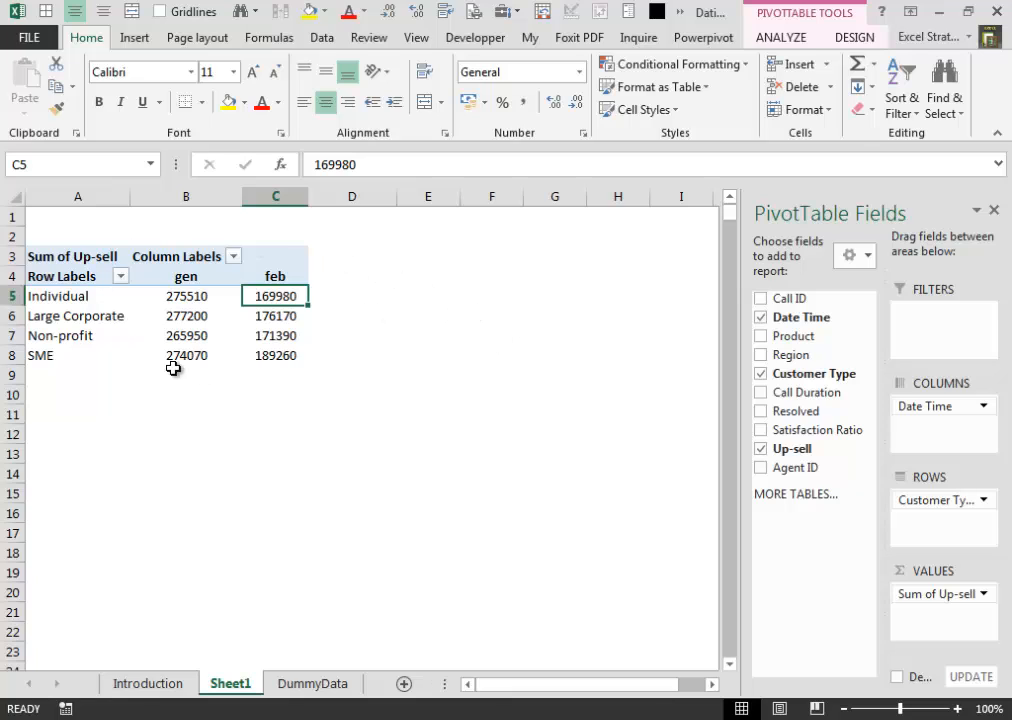
pyautogui.moveTo(274, 298)
pyautogui.click(784, 40)
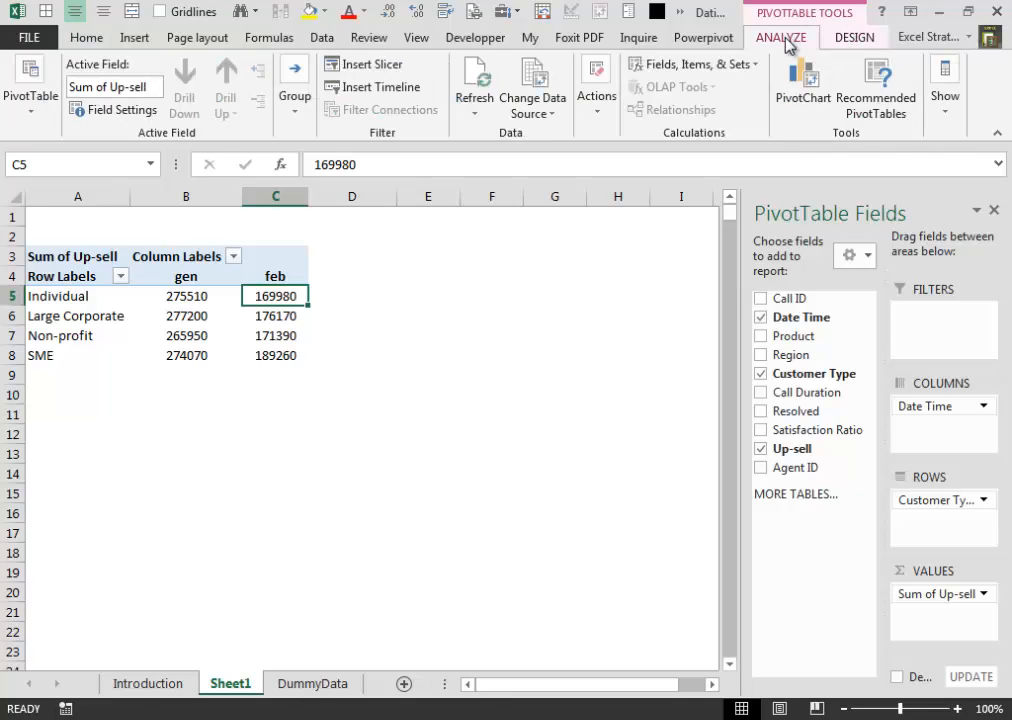
pyautogui.click(35, 110)
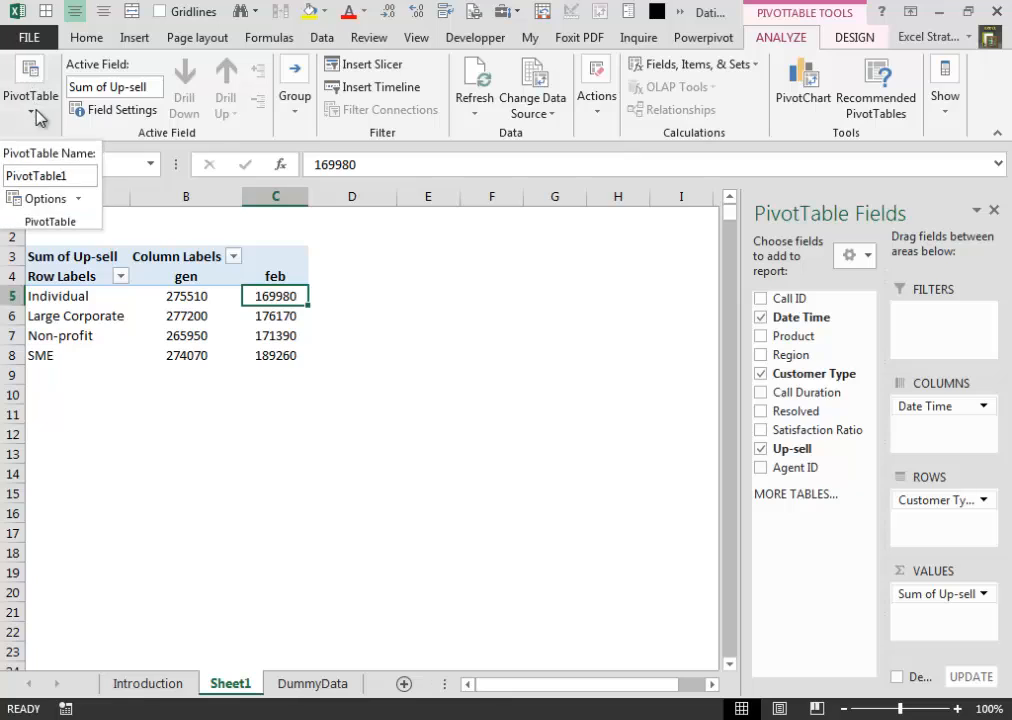
pyautogui.click(79, 200)
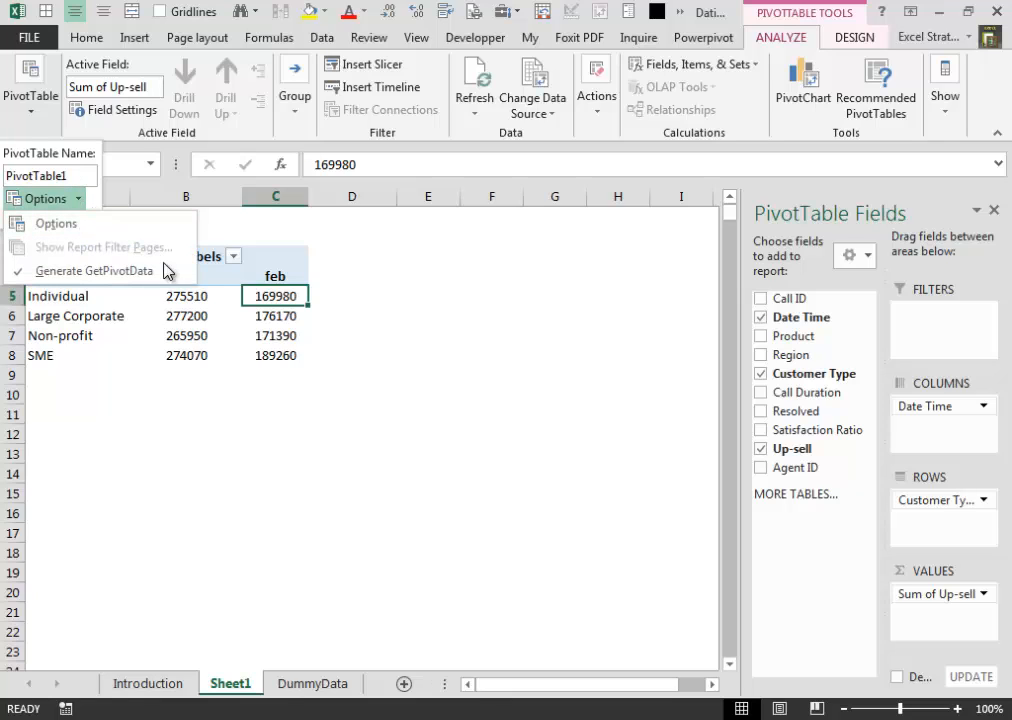
pyautogui.click(82, 276)
pyautogui.click(78, 200)
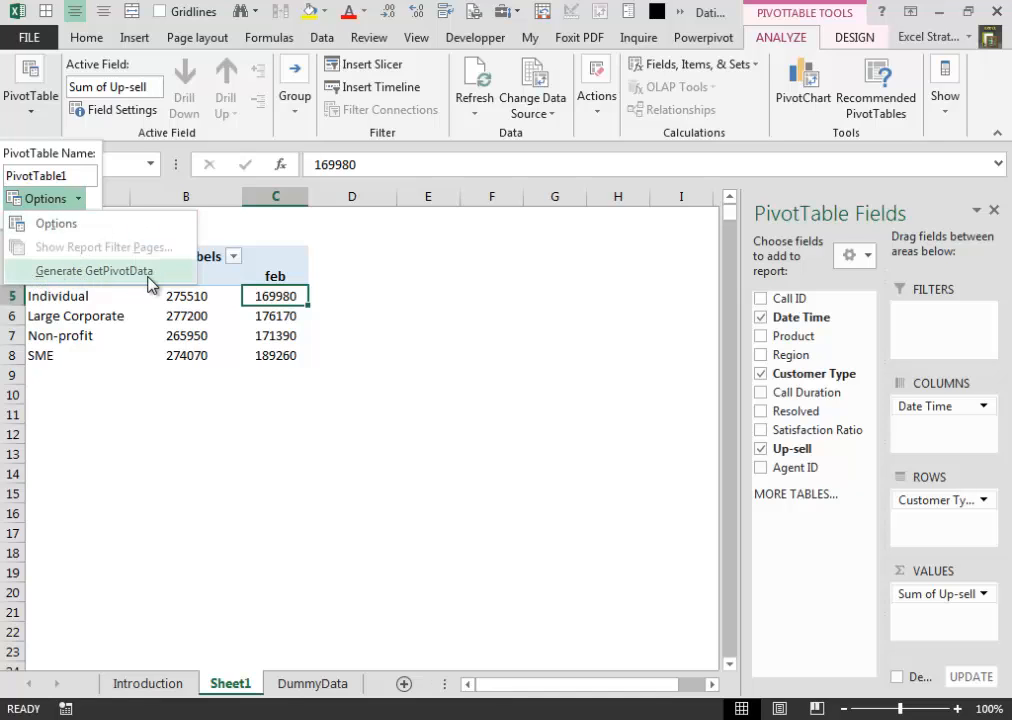
pyautogui.click(90, 198)
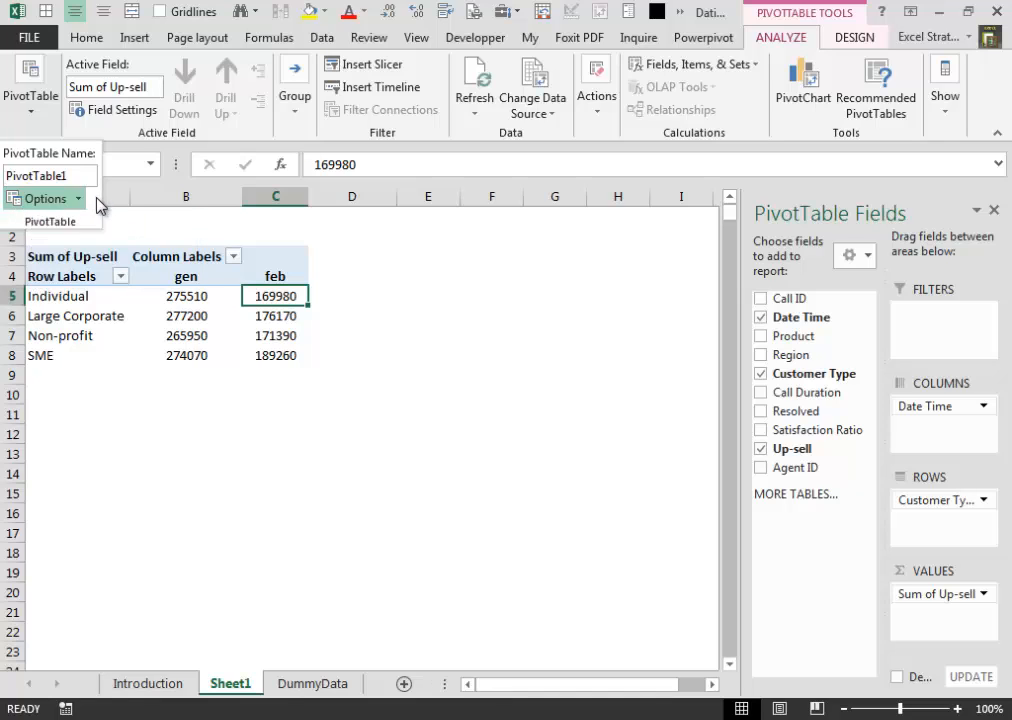
pyautogui.click(449, 216)
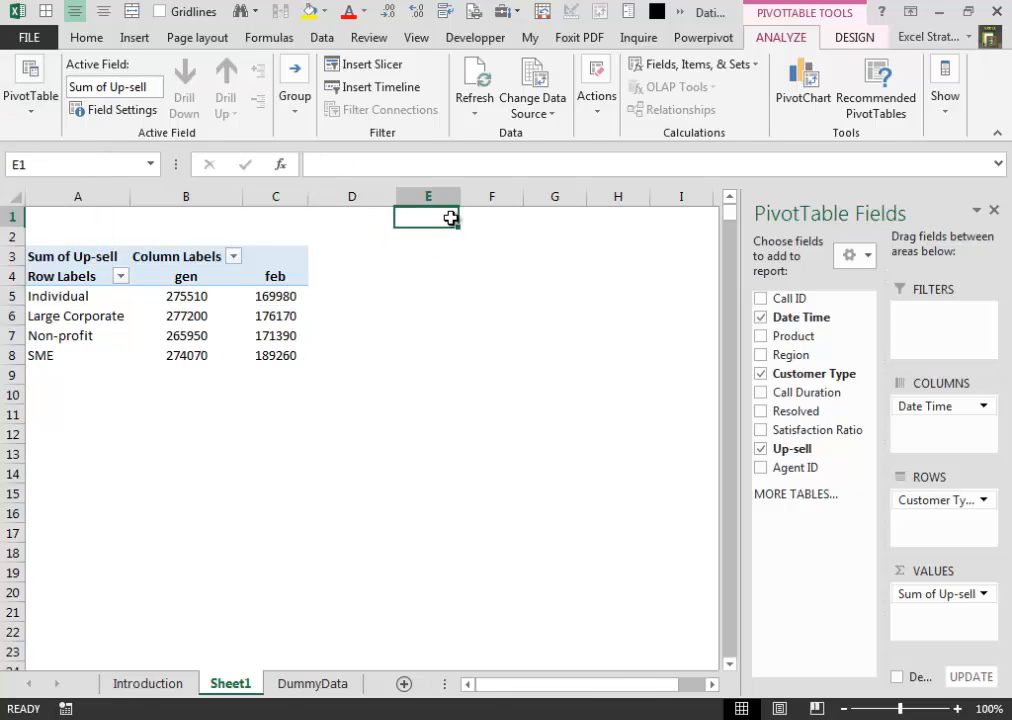
# - Enter =C5/B5-1 in D5 by picking the pivot cells as references, and fill the formula down through D8
pyautogui.click(355, 302)
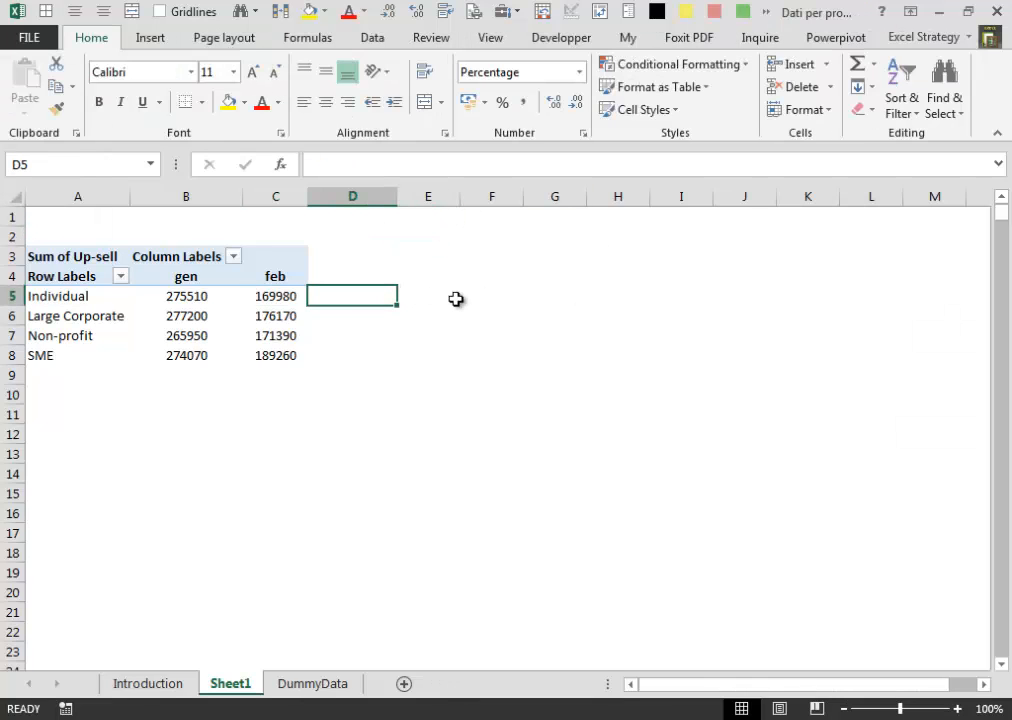
pyautogui.write('=')
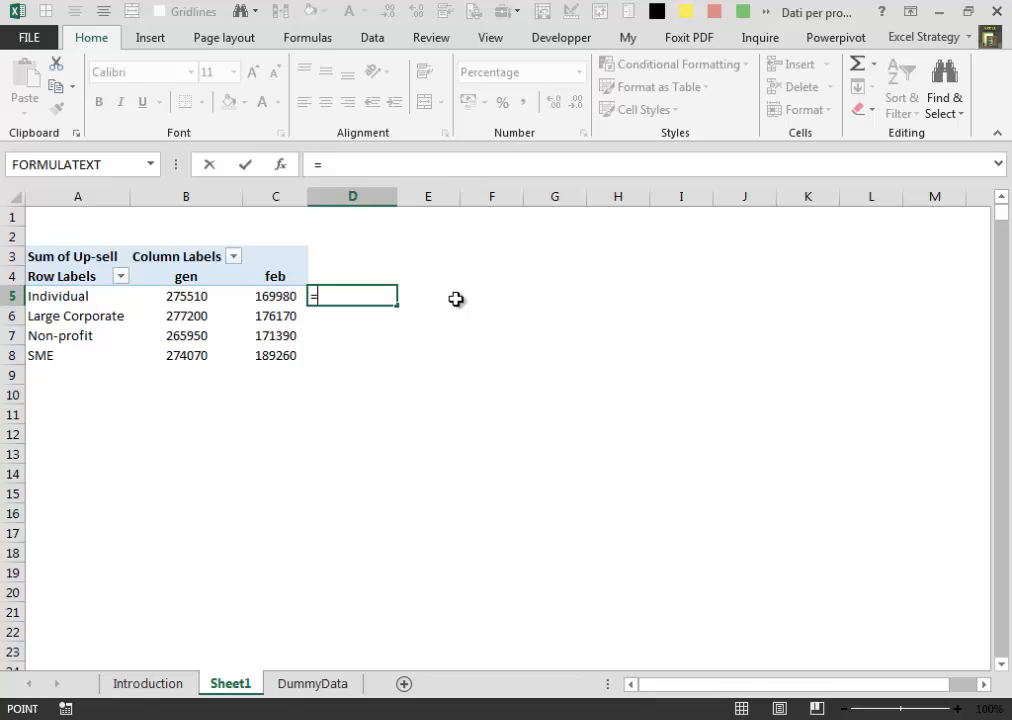
pyautogui.press('Left')
pyautogui.write('/')
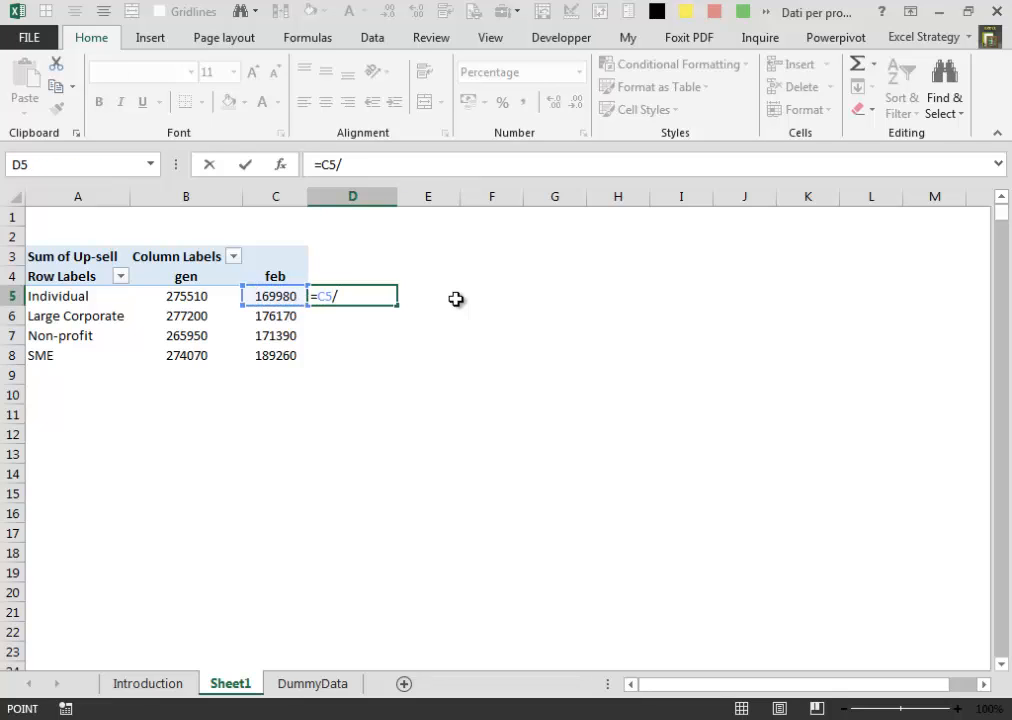
pyautogui.press('Left')
pyautogui.press('Left')
pyautogui.write('-1')
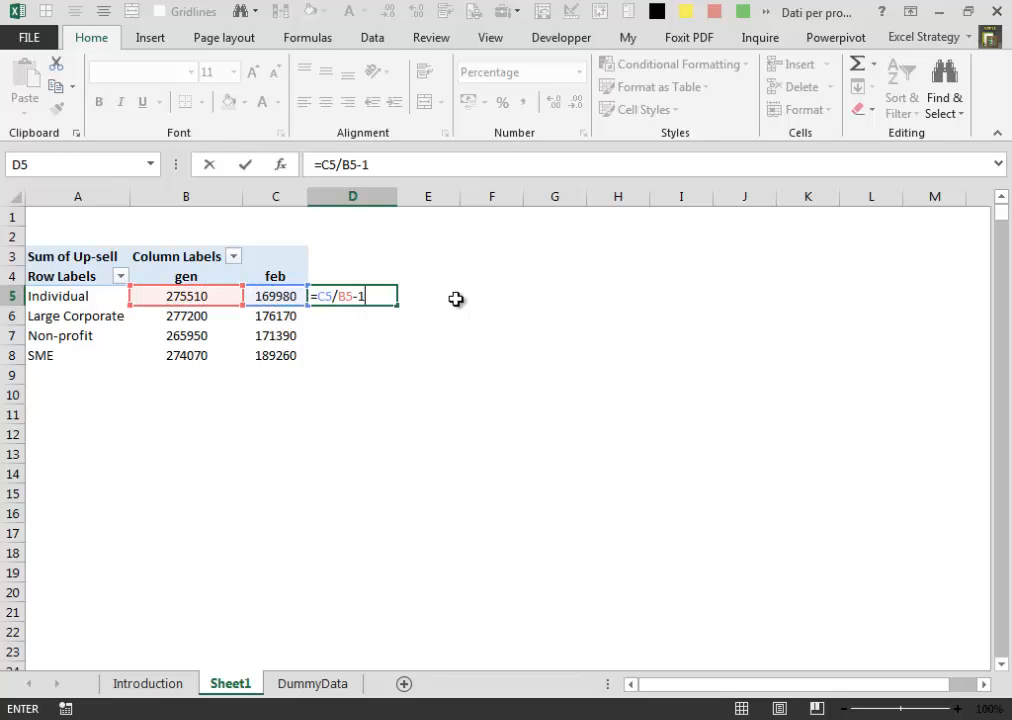
pyautogui.hotkey('ctrl', 'Return')
pyautogui.hotkey('shift', 'Down')
pyautogui.hotkey('shift', 'Down')
pyautogui.hotkey('shift', 'Down')
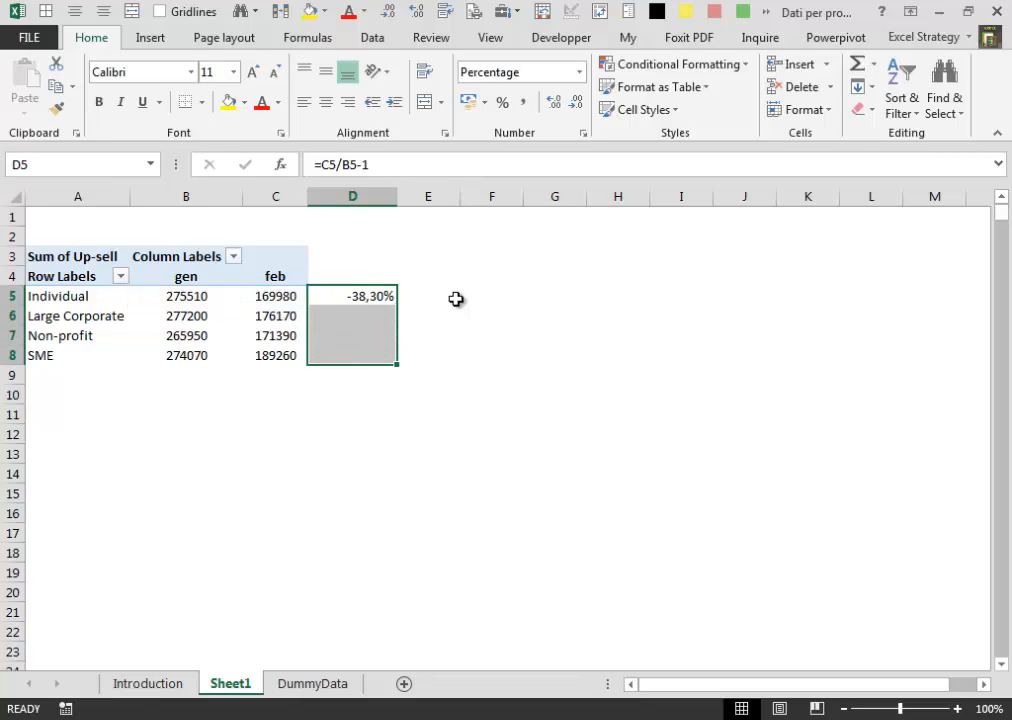
pyautogui.hotkey('ctrl', 'd')
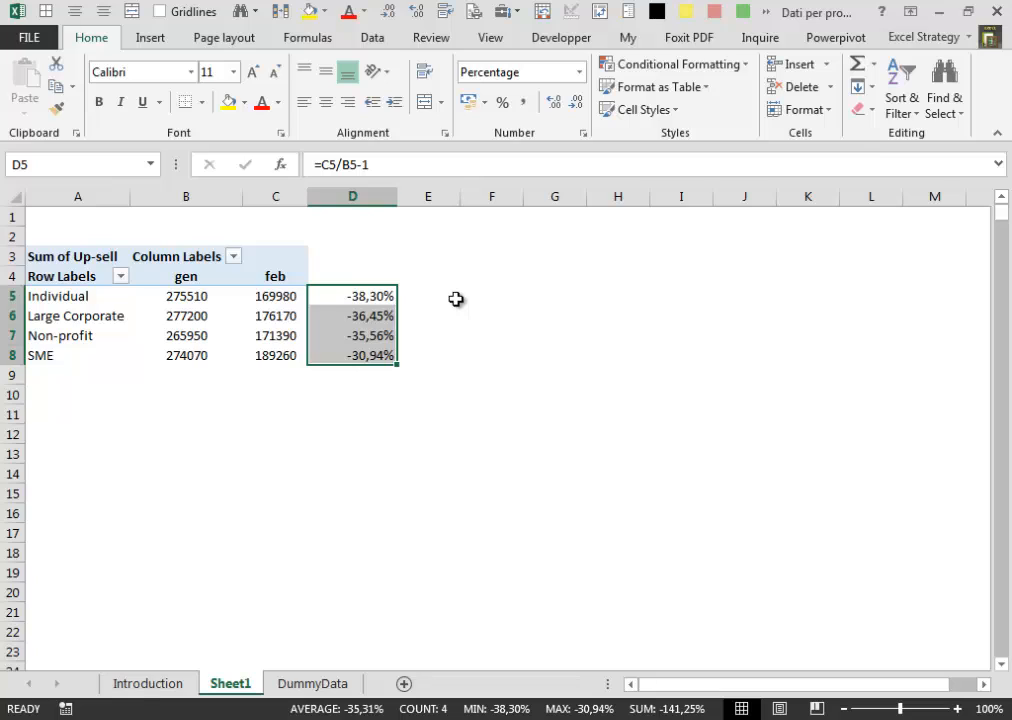
# - Clear the formulas from D5:D8 and select pivot cell C5
pyautogui.press('Delete')
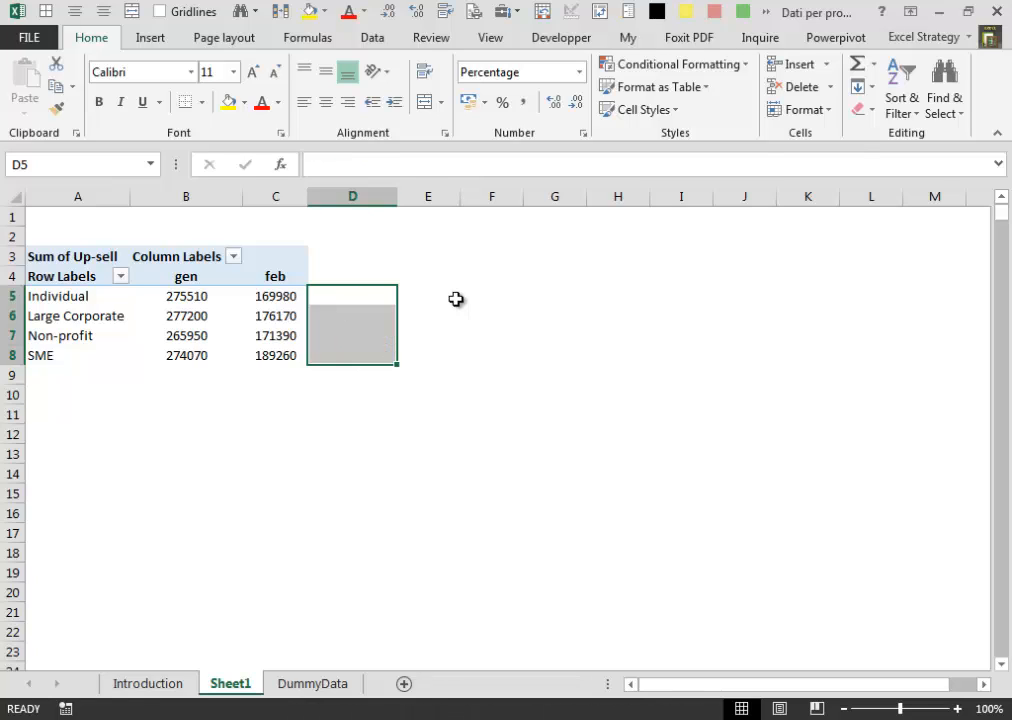
pyautogui.press('Left')
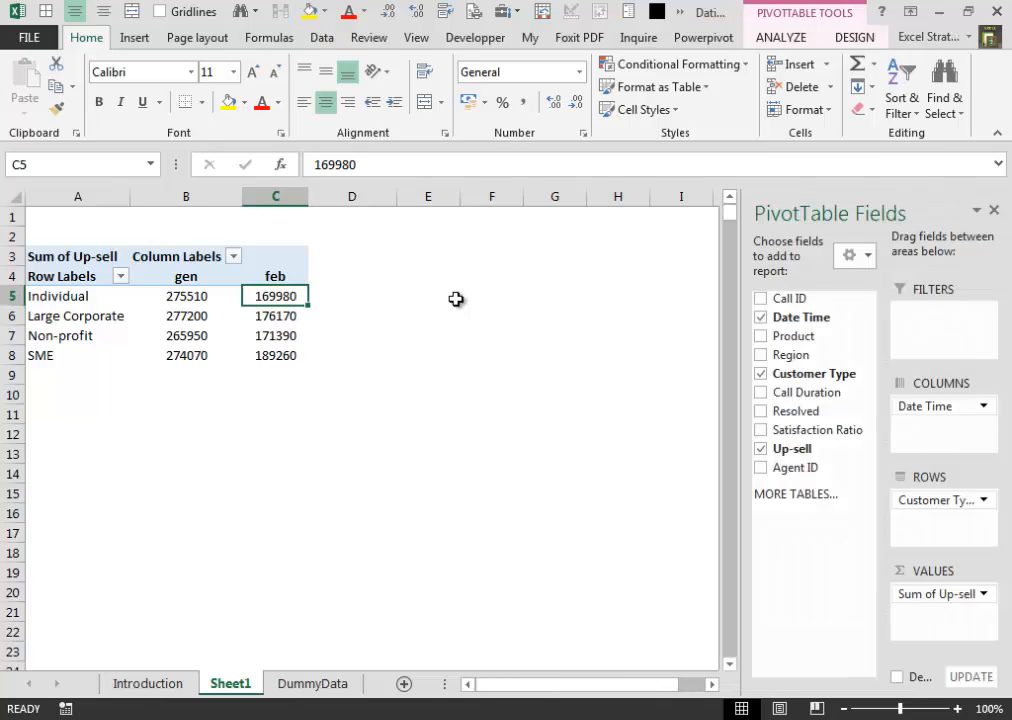